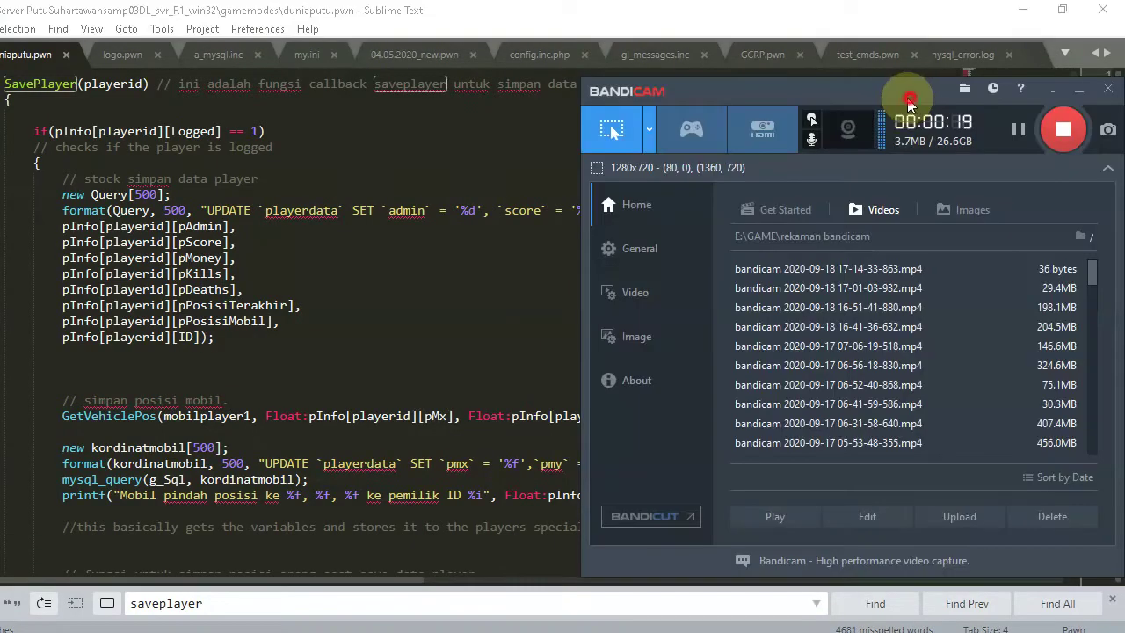
Open the video recording settings and review the Sound, Webcam, Mouse, Logo, Text and Options categories.
drag(903, 102, 557, 65)
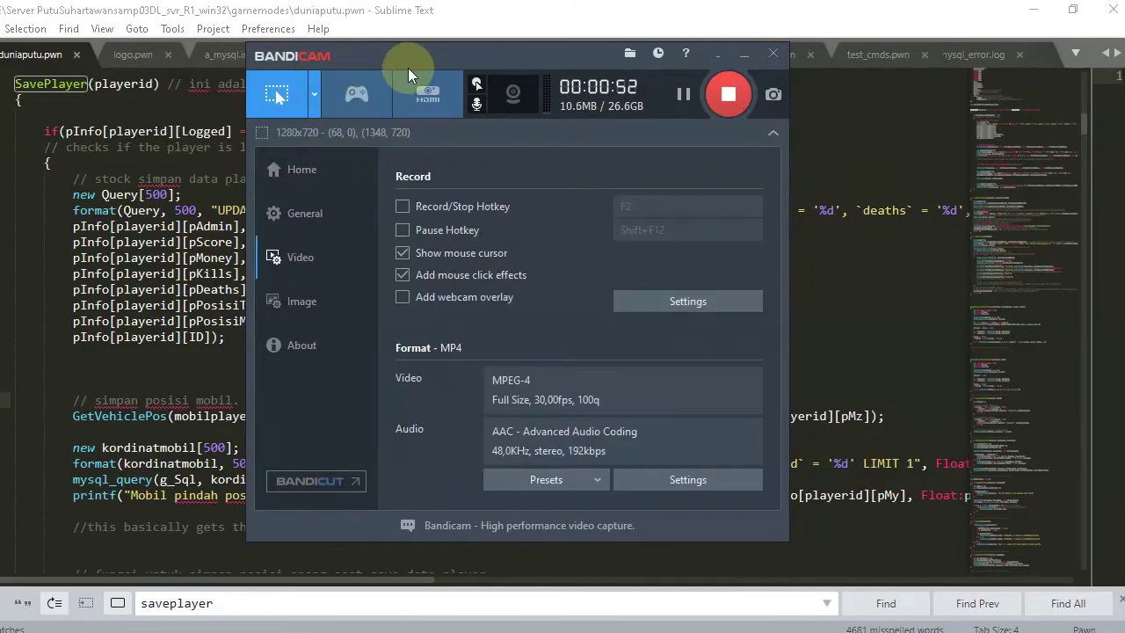
drag(410, 63, 348, 79)
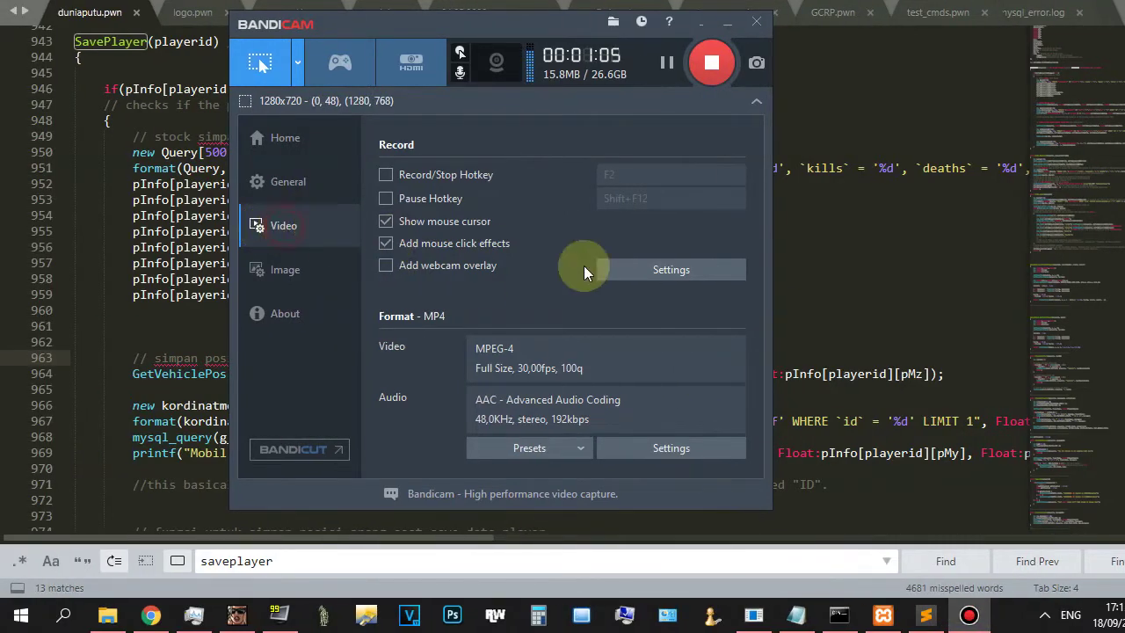
click(695, 271)
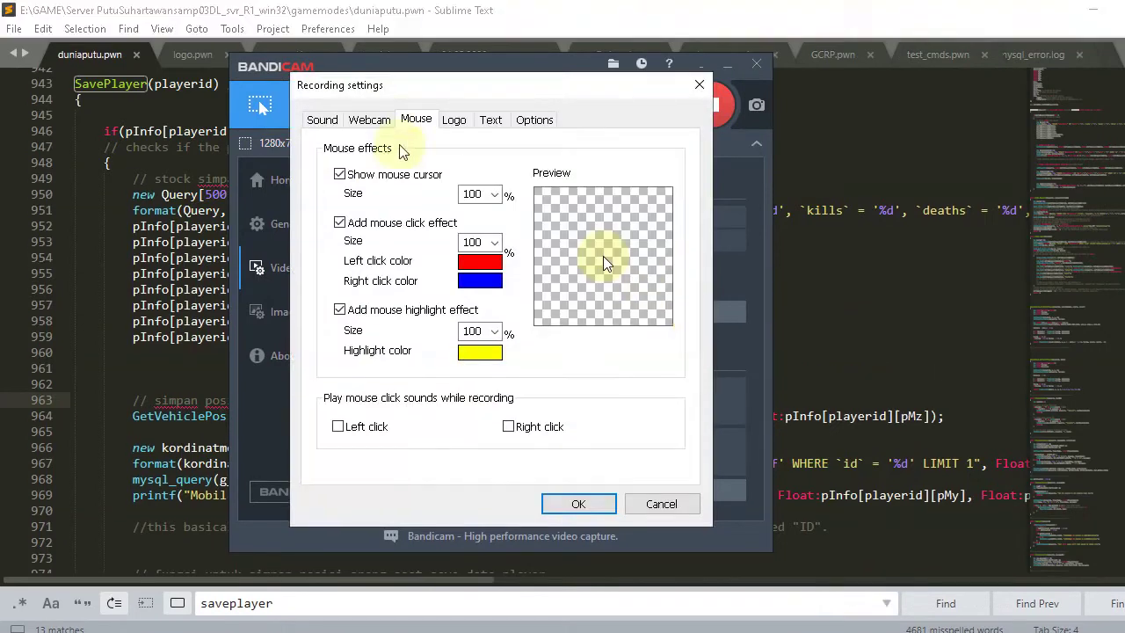
click(360, 120)
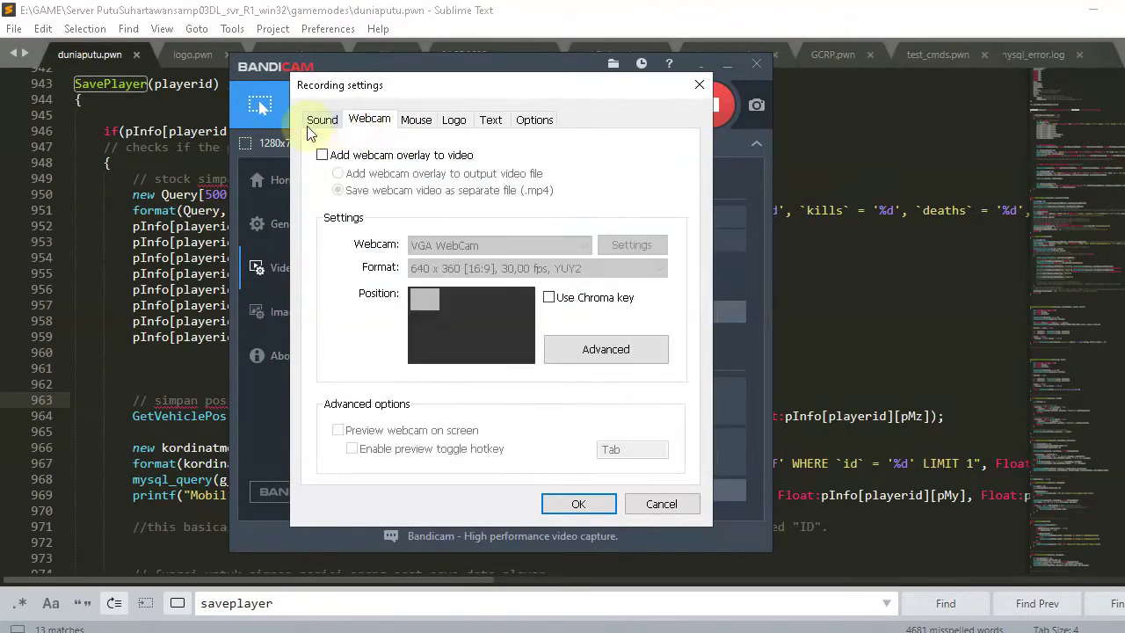
click(315, 122)
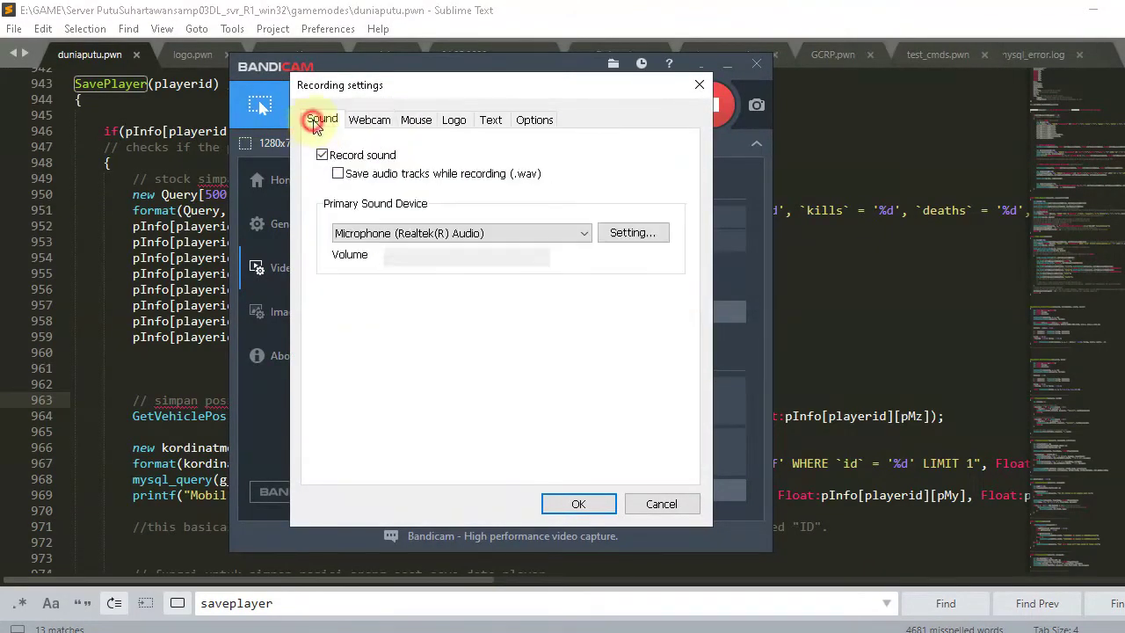
click(366, 128)
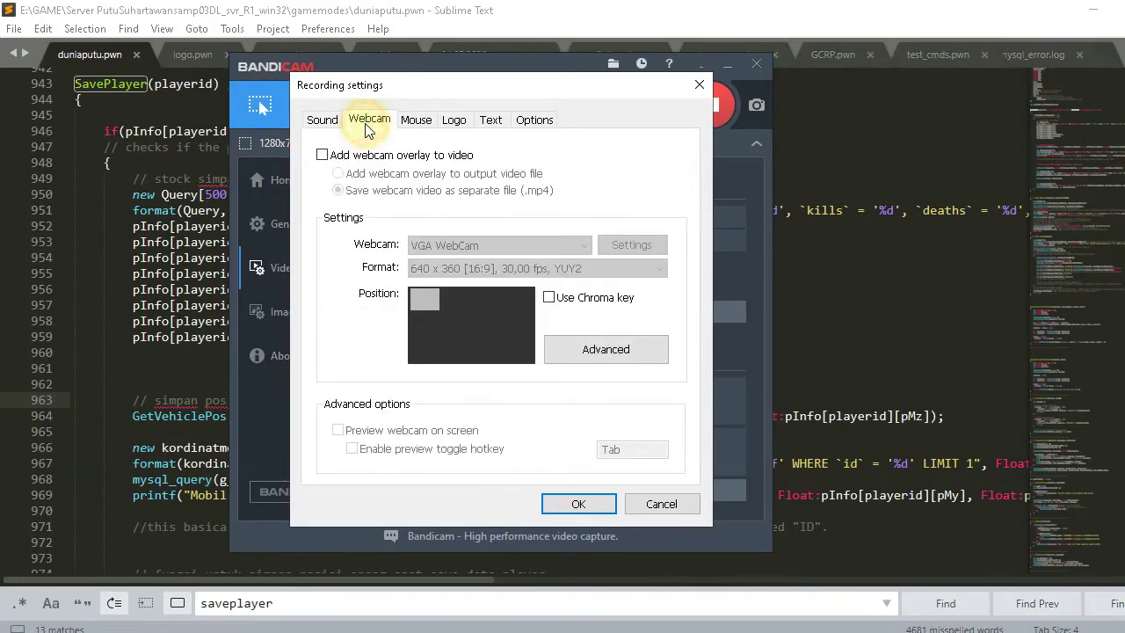
click(417, 123)
click(456, 120)
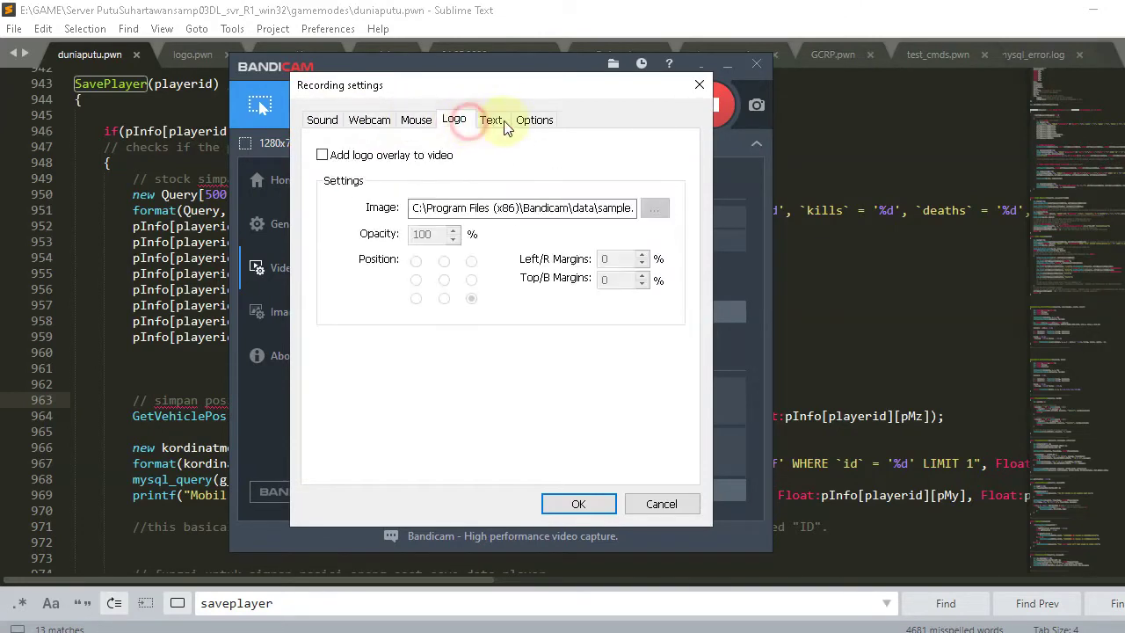
click(499, 122)
click(535, 123)
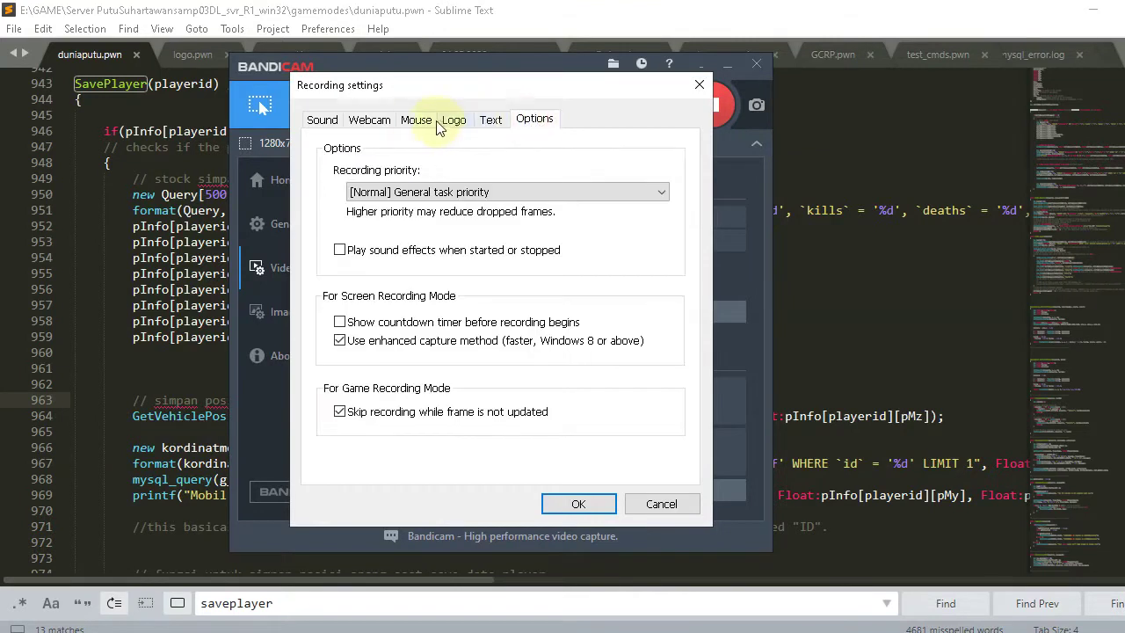
Inspect the colour choices for the mouse highlight effect in the Mouse recording settings without picking one.
click(419, 123)
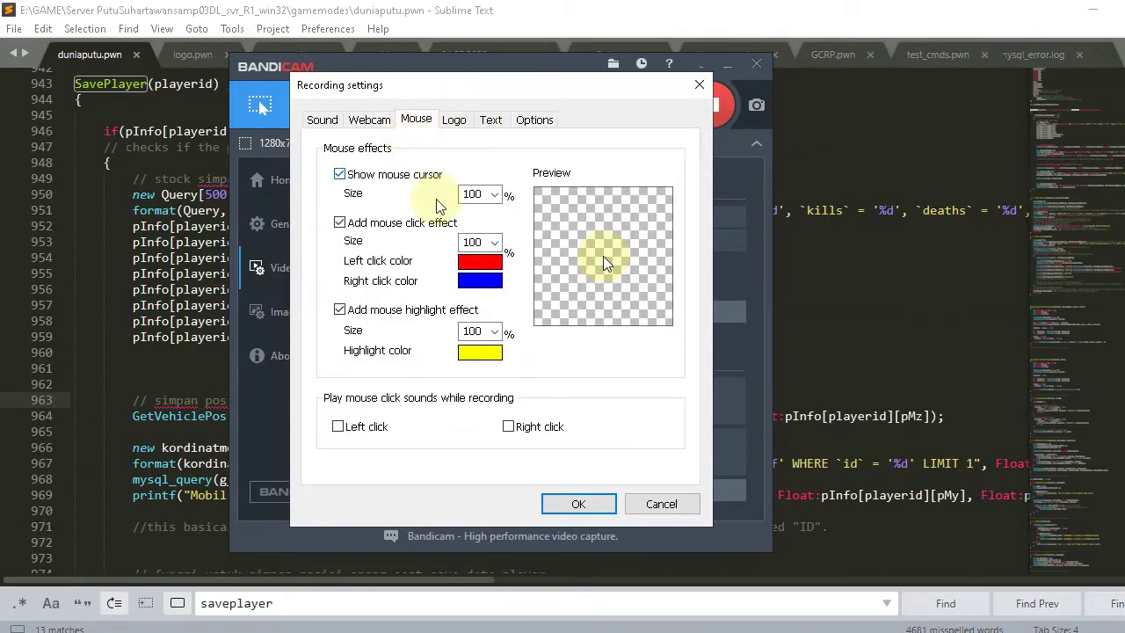
click(477, 353)
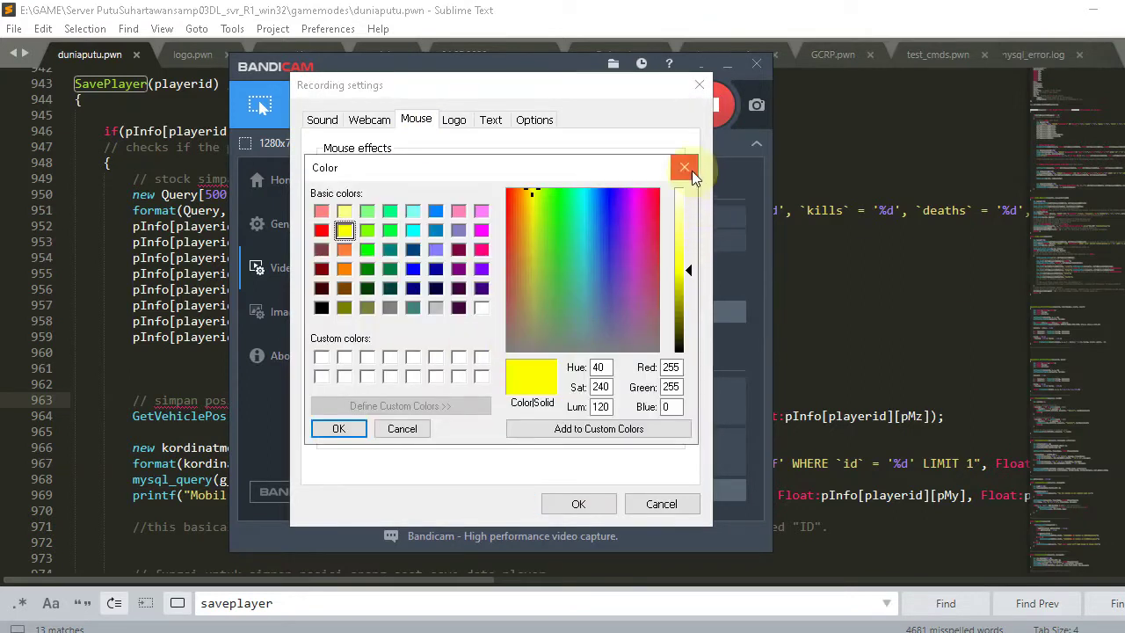
click(684, 168)
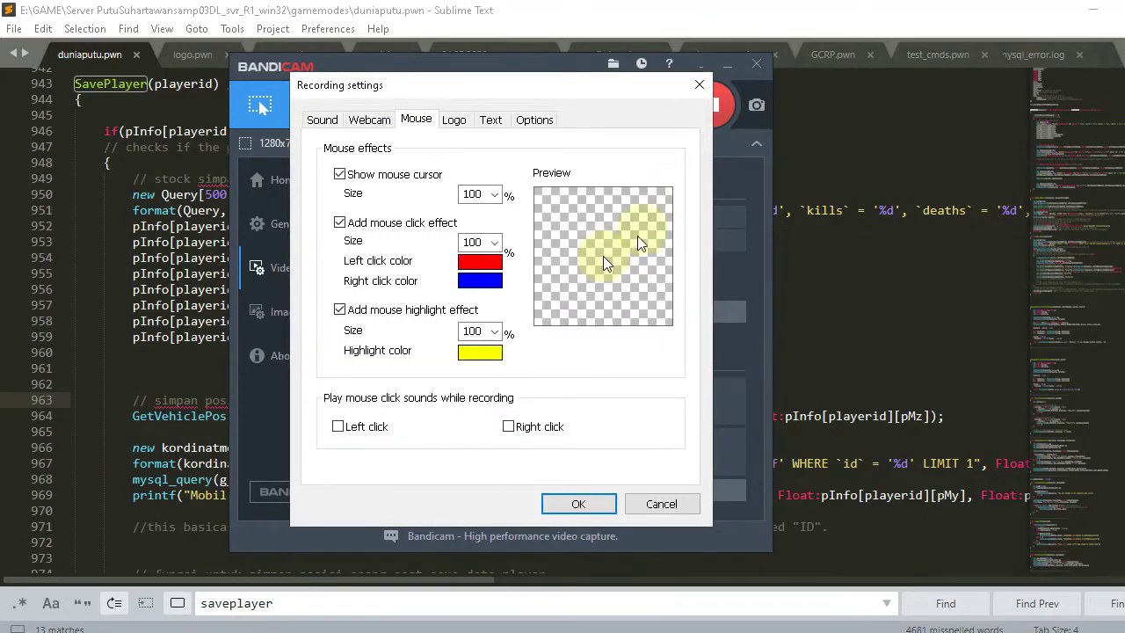
Try mouse highlight effect sizes of 300%, 150% and 200%, and set the size to 300%.
click(495, 331)
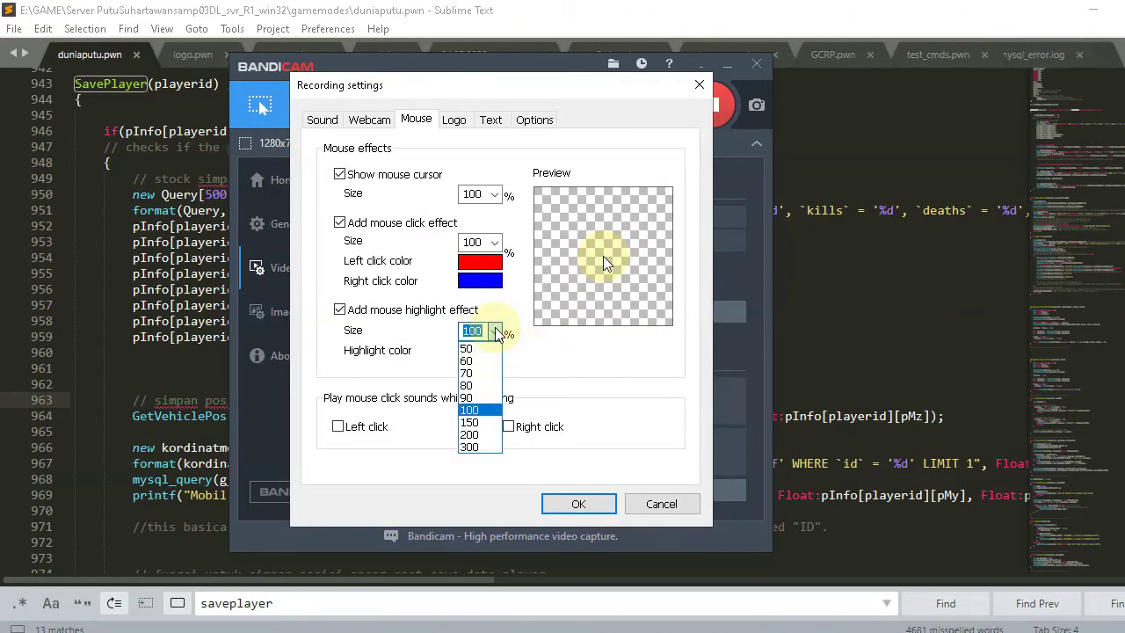
click(469, 446)
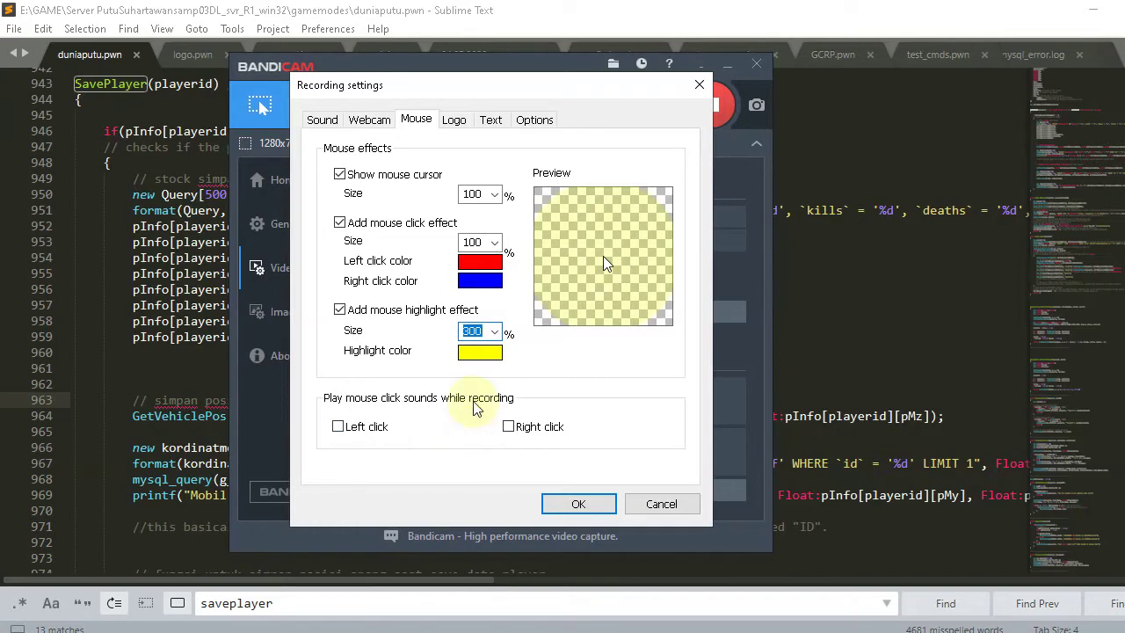
click(492, 331)
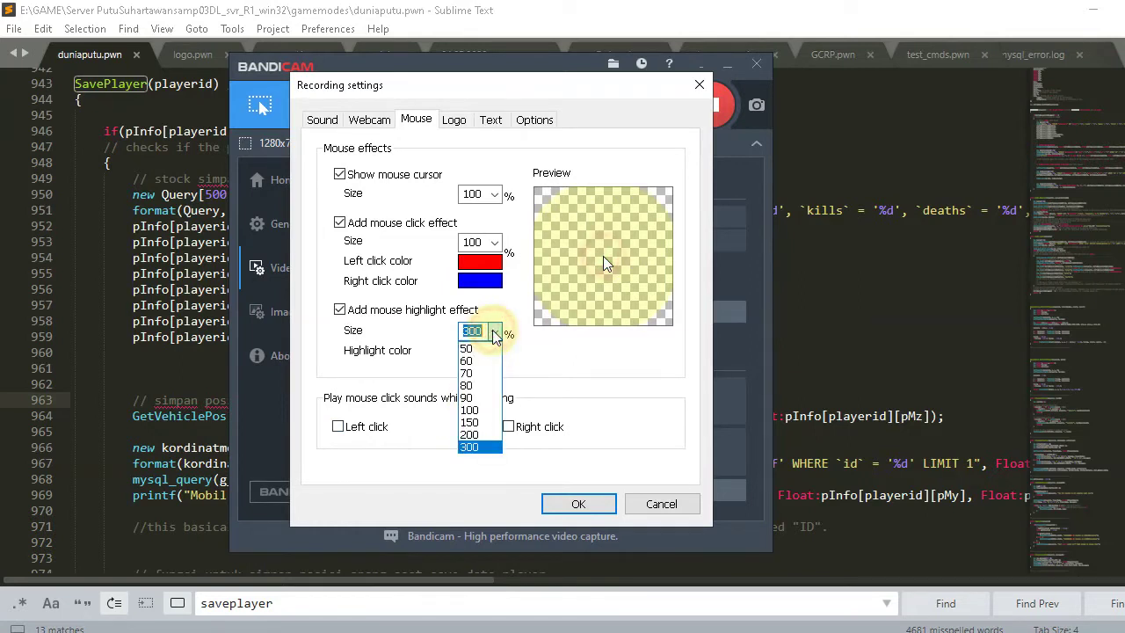
click(481, 423)
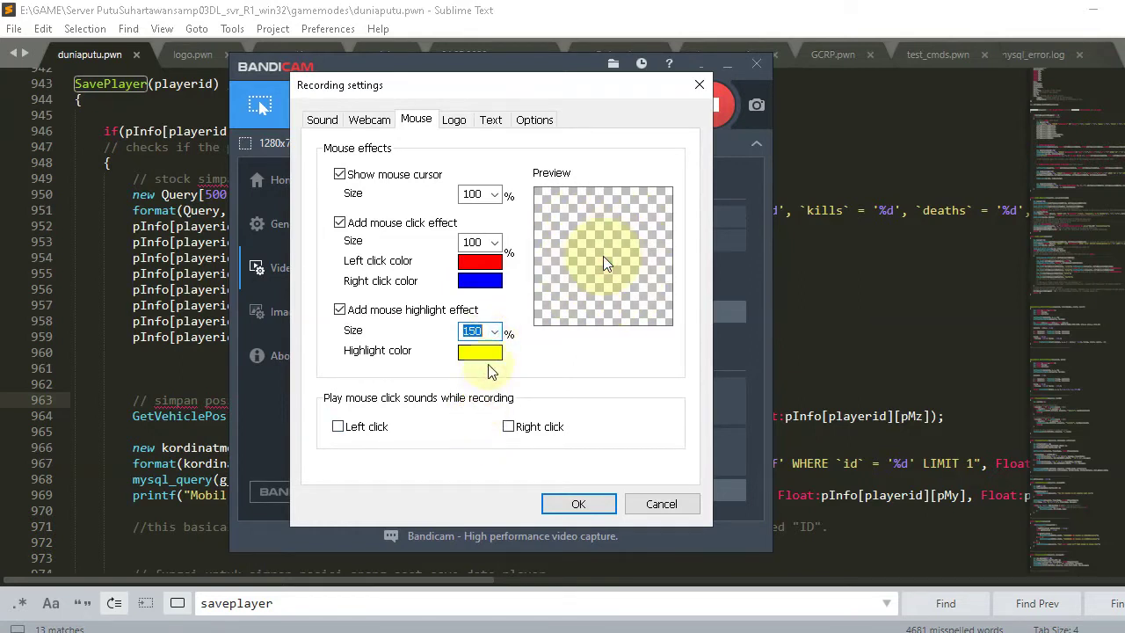
click(497, 332)
click(477, 425)
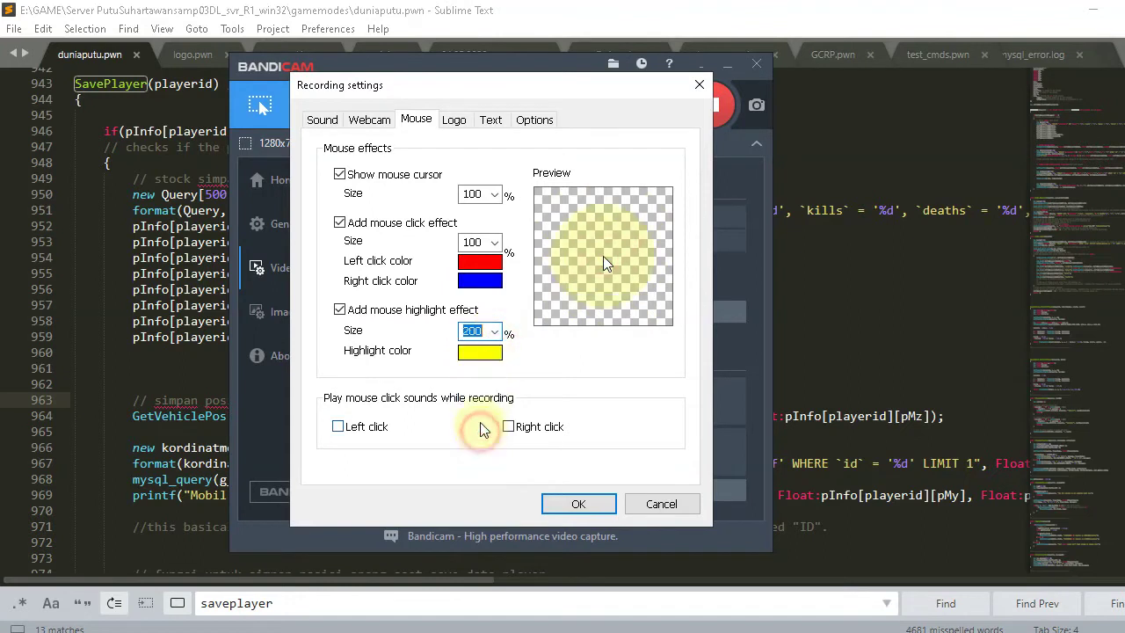
click(493, 330)
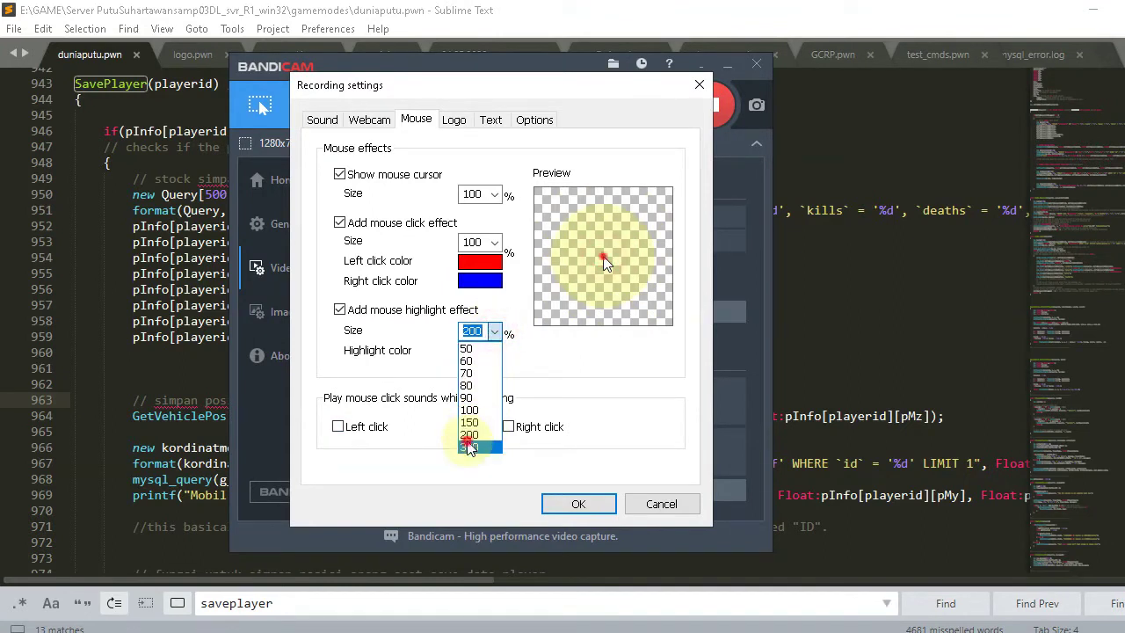
click(468, 445)
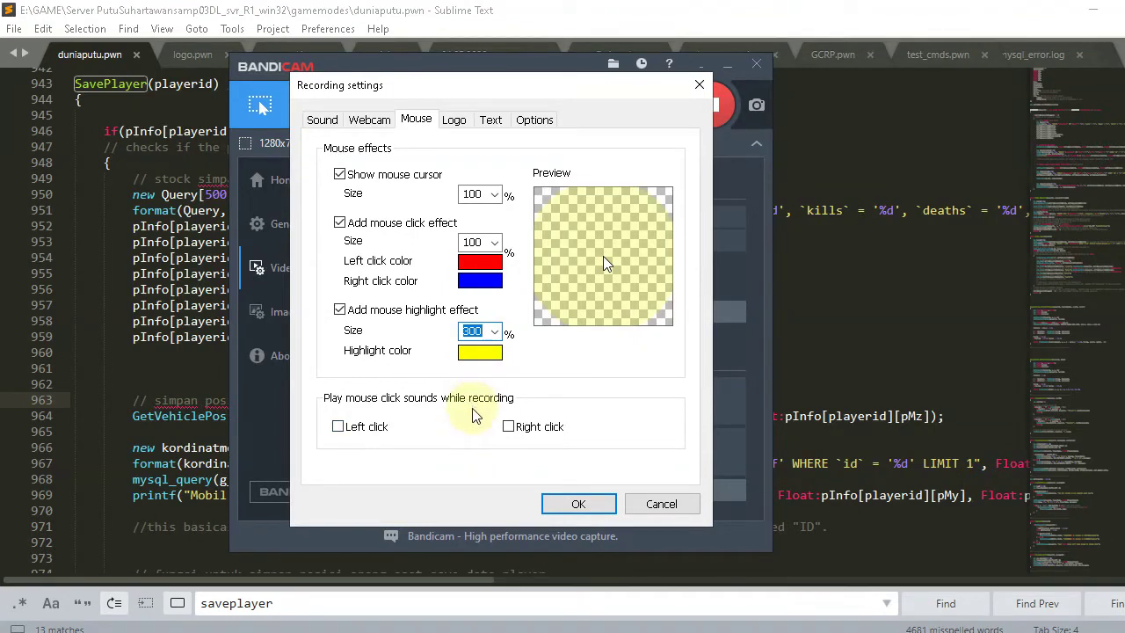
Inspect the colour choices for the left-click and right-click effects without picking one.
click(490, 266)
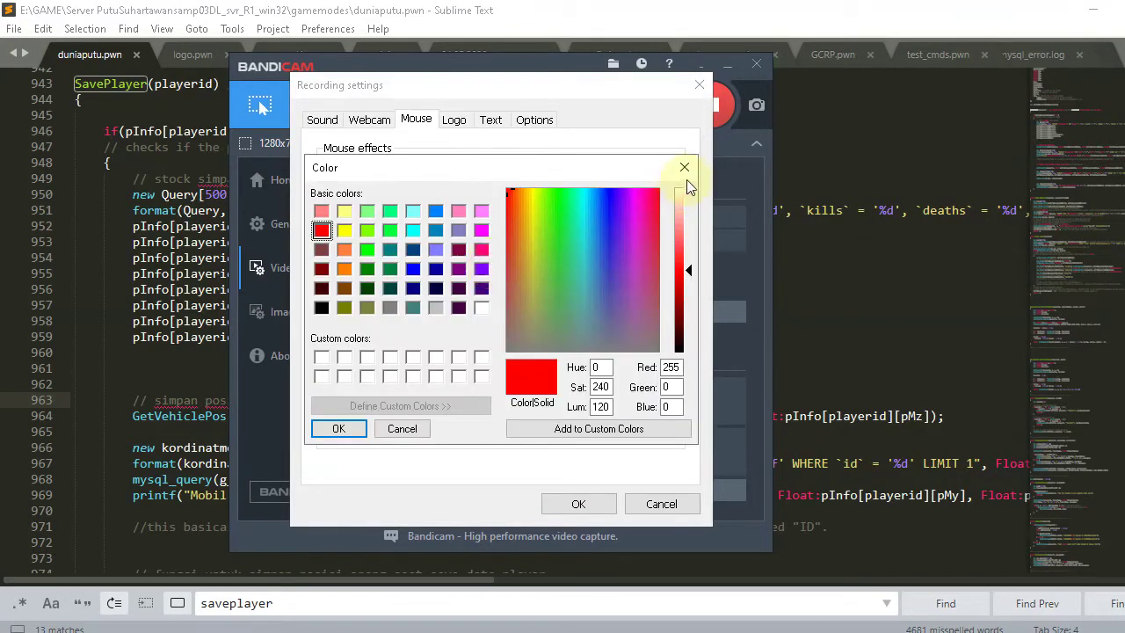
click(685, 167)
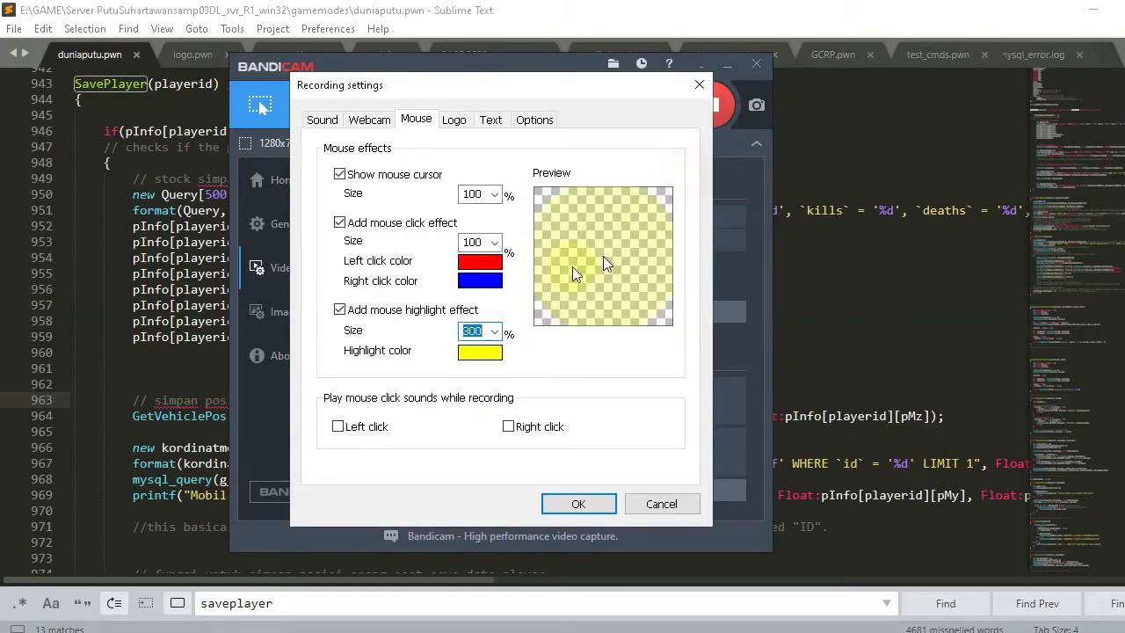
click(491, 281)
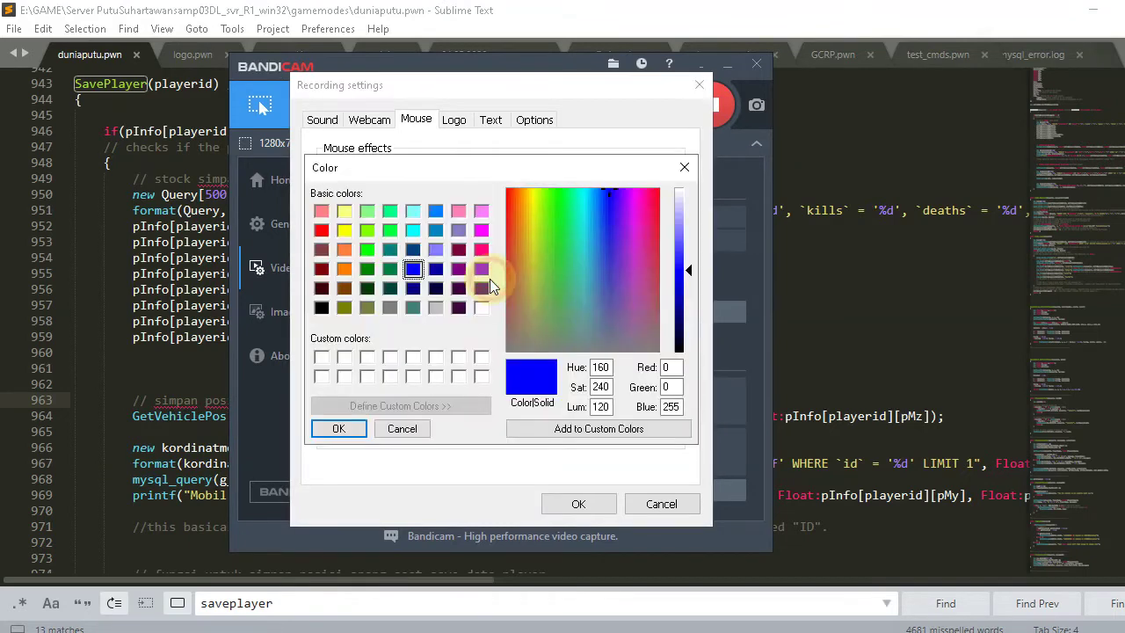
click(685, 167)
Set the mouse click effect size to 300% and check it in the preview.
click(494, 243)
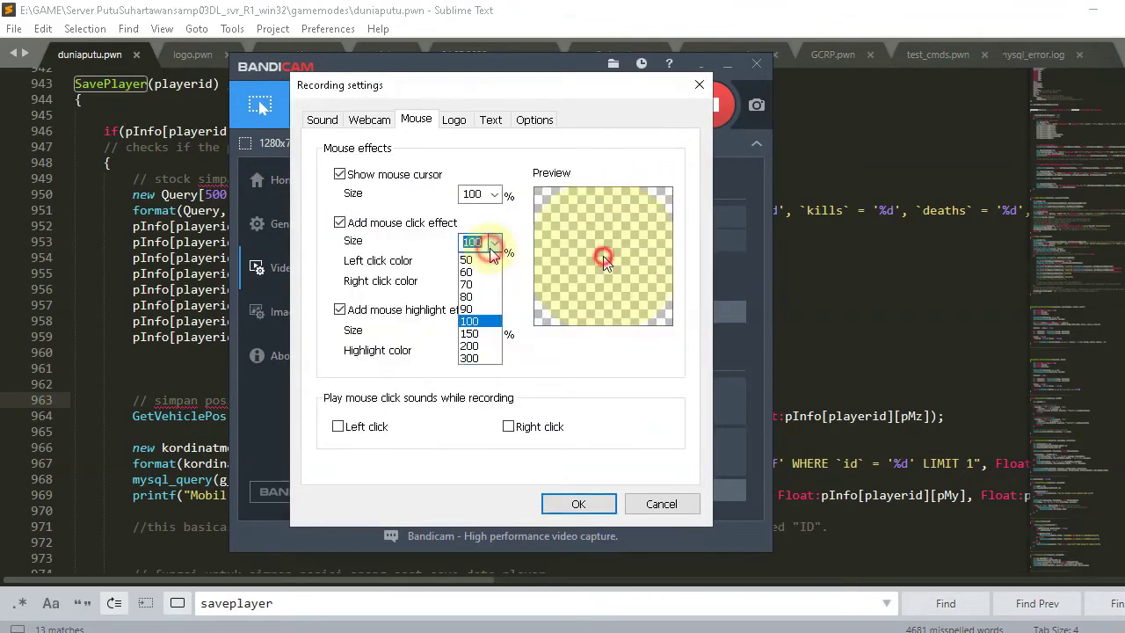
click(494, 246)
click(494, 247)
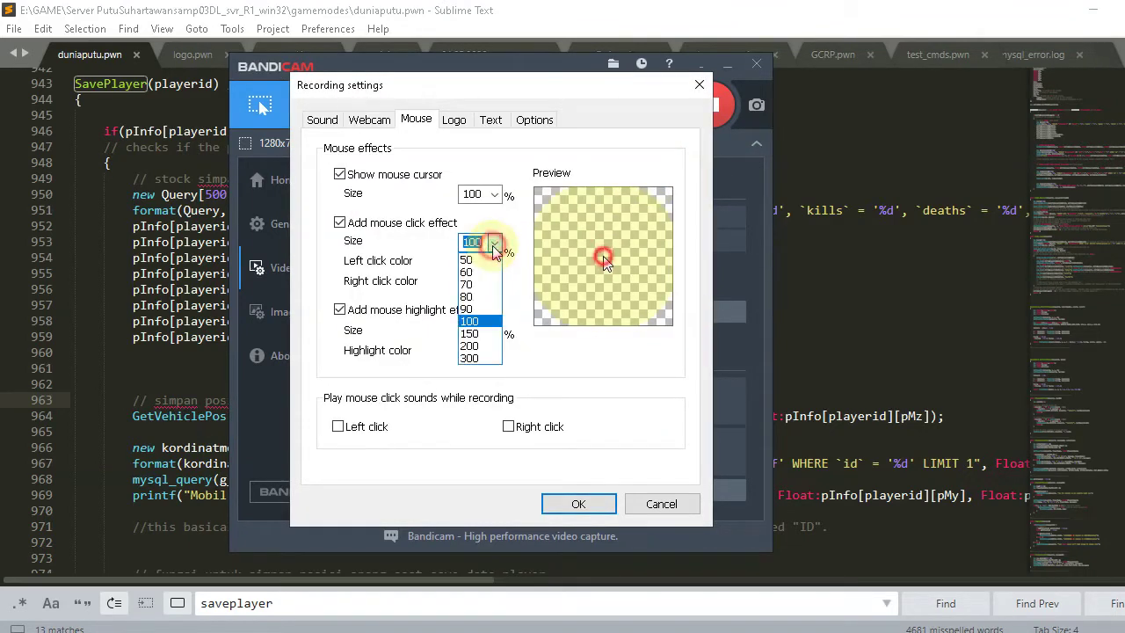
click(494, 354)
click(494, 244)
click(495, 243)
click(495, 243)
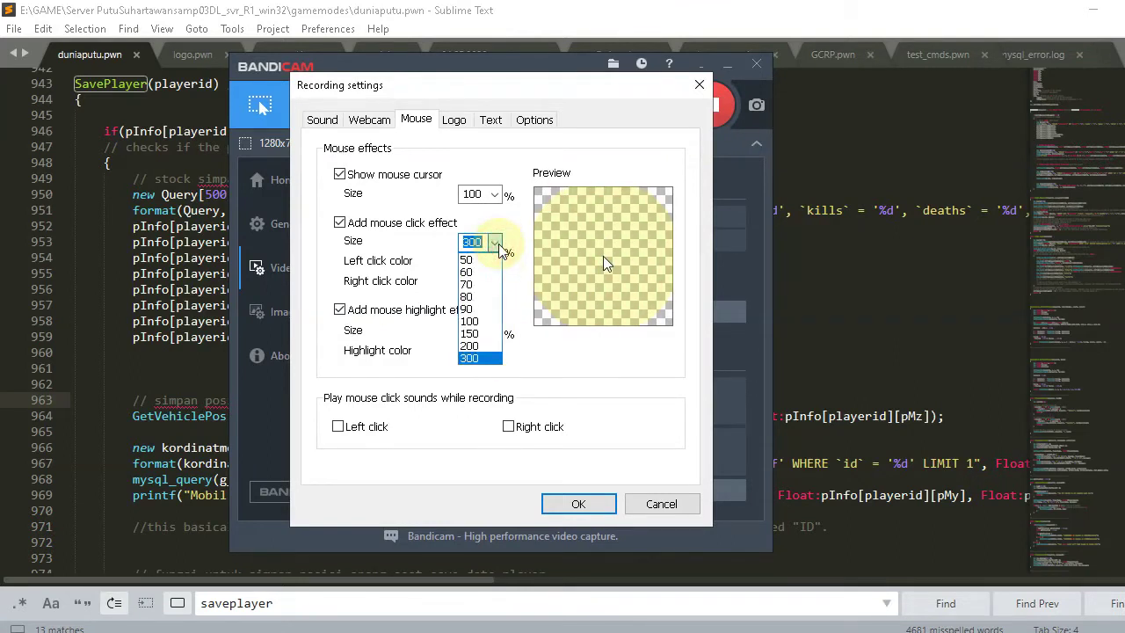
click(495, 244)
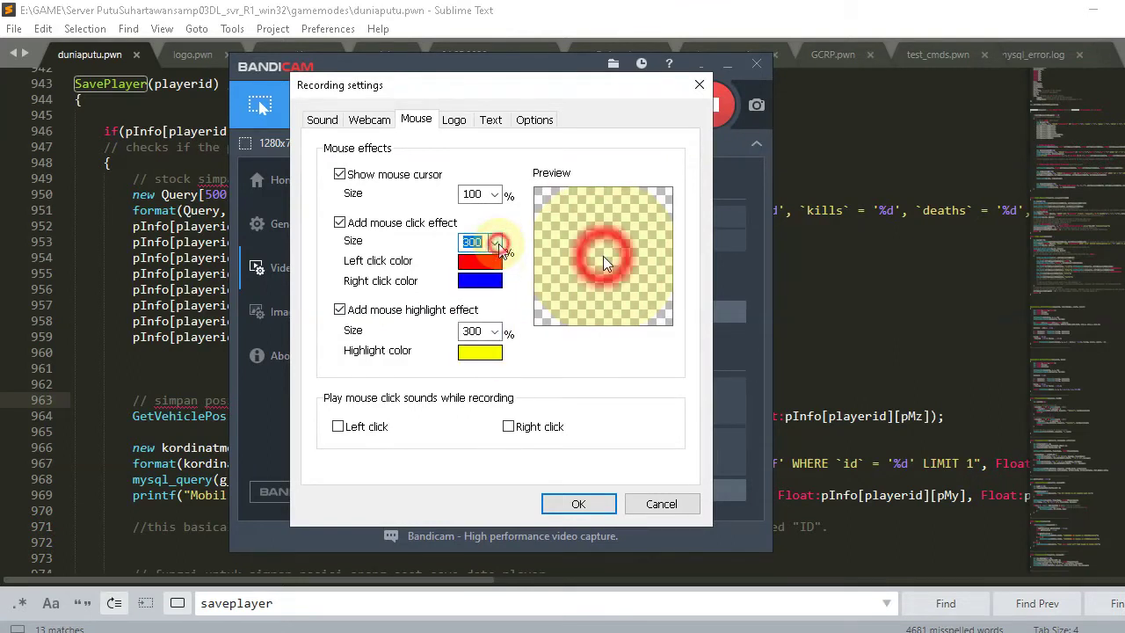
Try a mouse cursor size of 300% in the preview and return it to 100%.
click(495, 196)
click(496, 199)
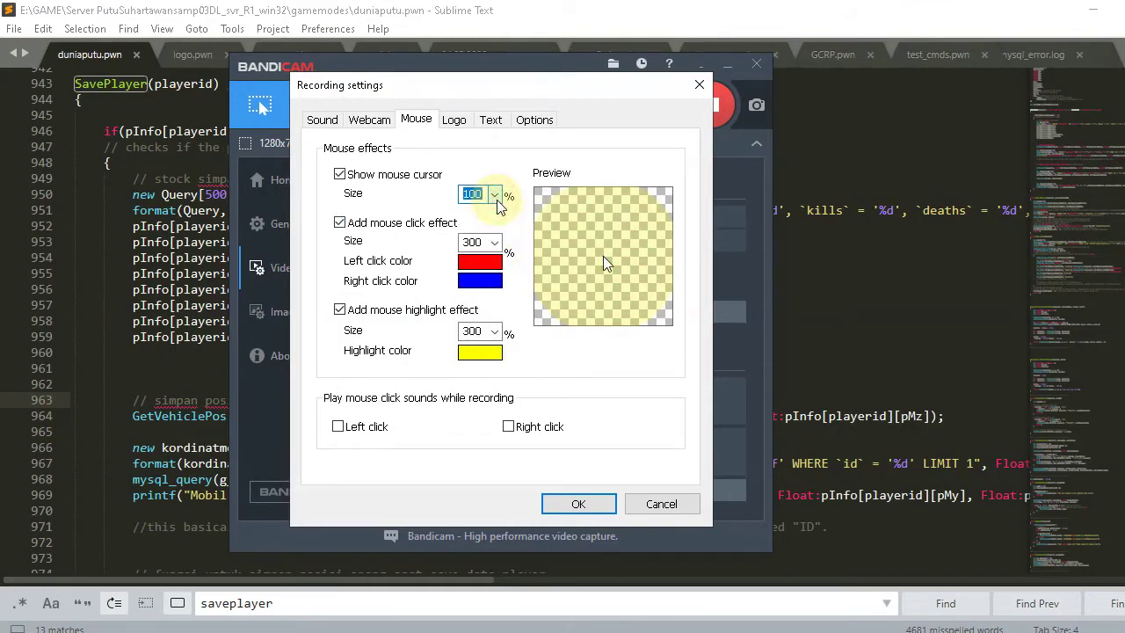
click(496, 199)
click(480, 311)
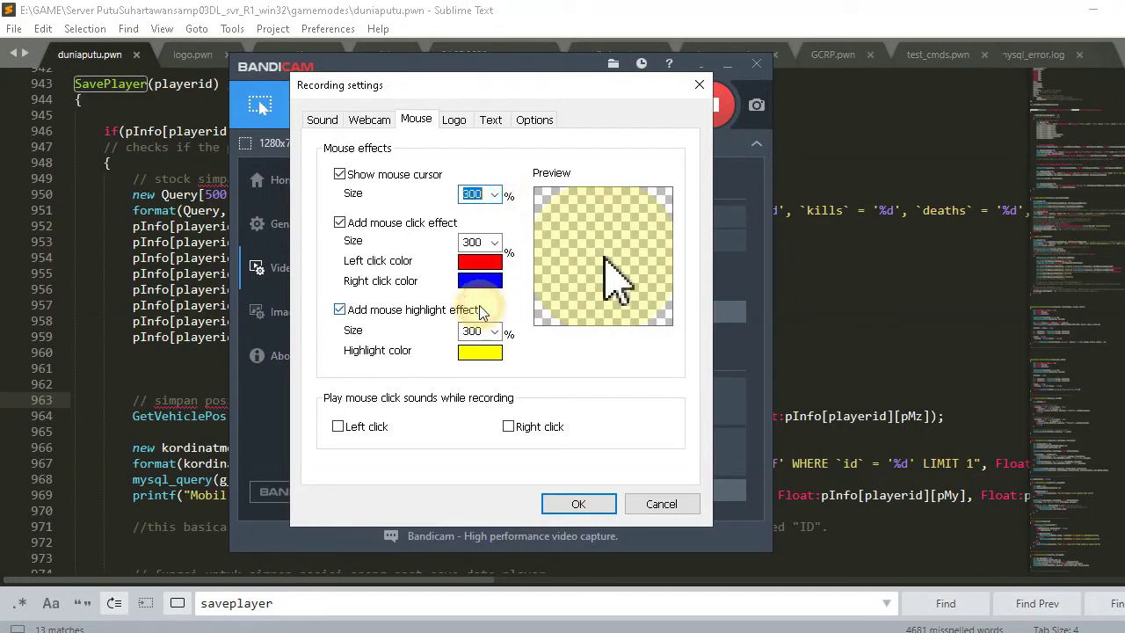
click(497, 197)
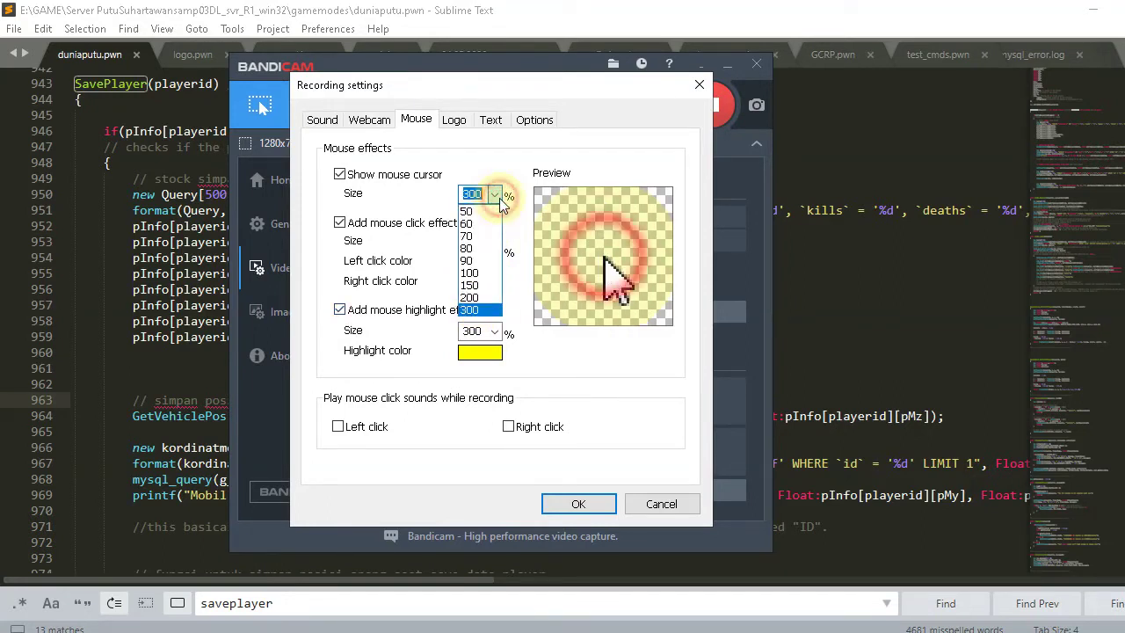
click(485, 272)
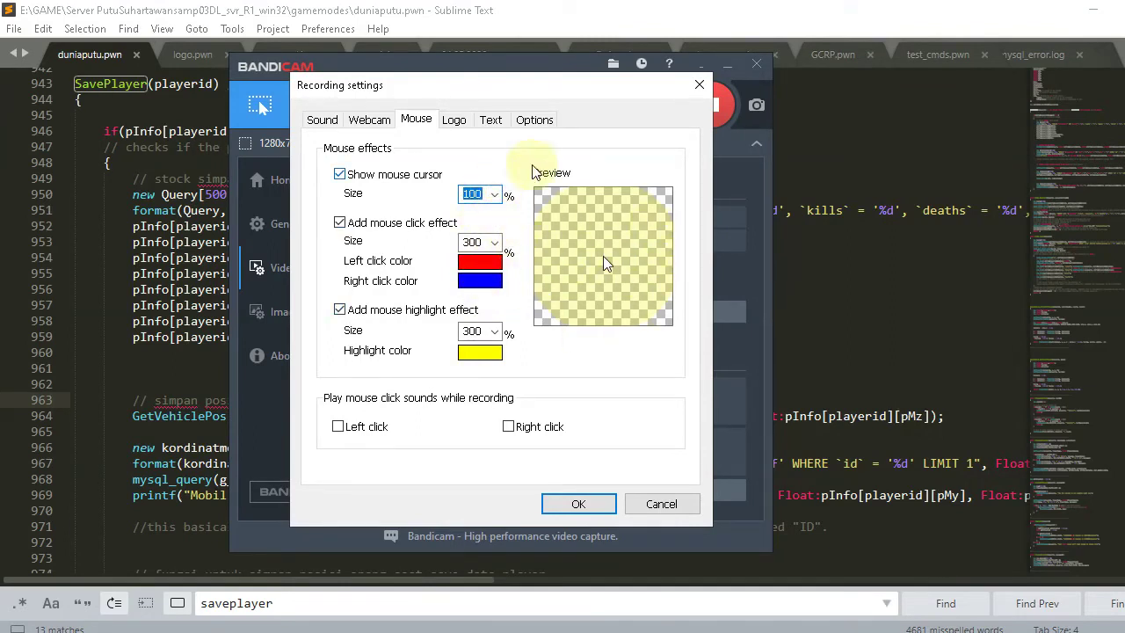
Switch the left-click sound on and back off, and accept the recording settings.
click(339, 428)
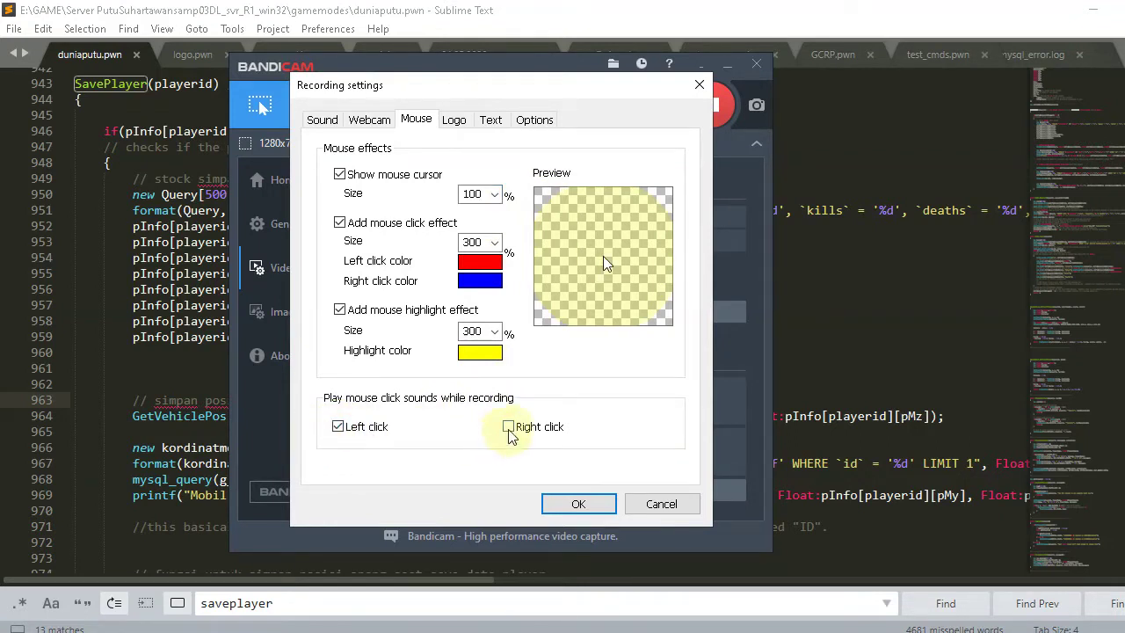
click(339, 426)
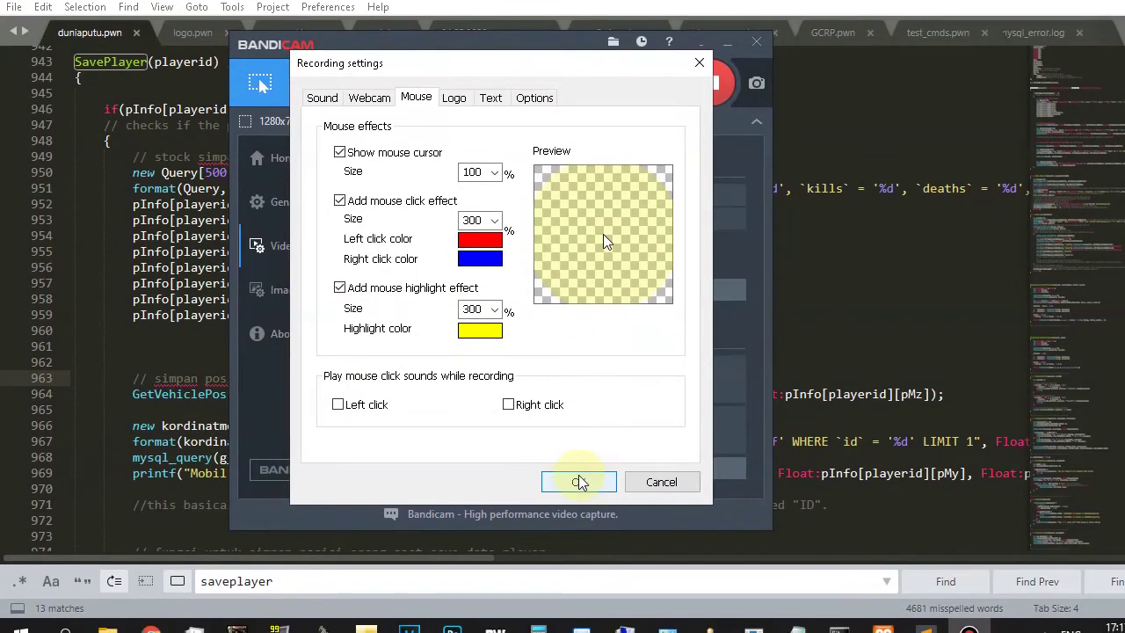
click(578, 501)
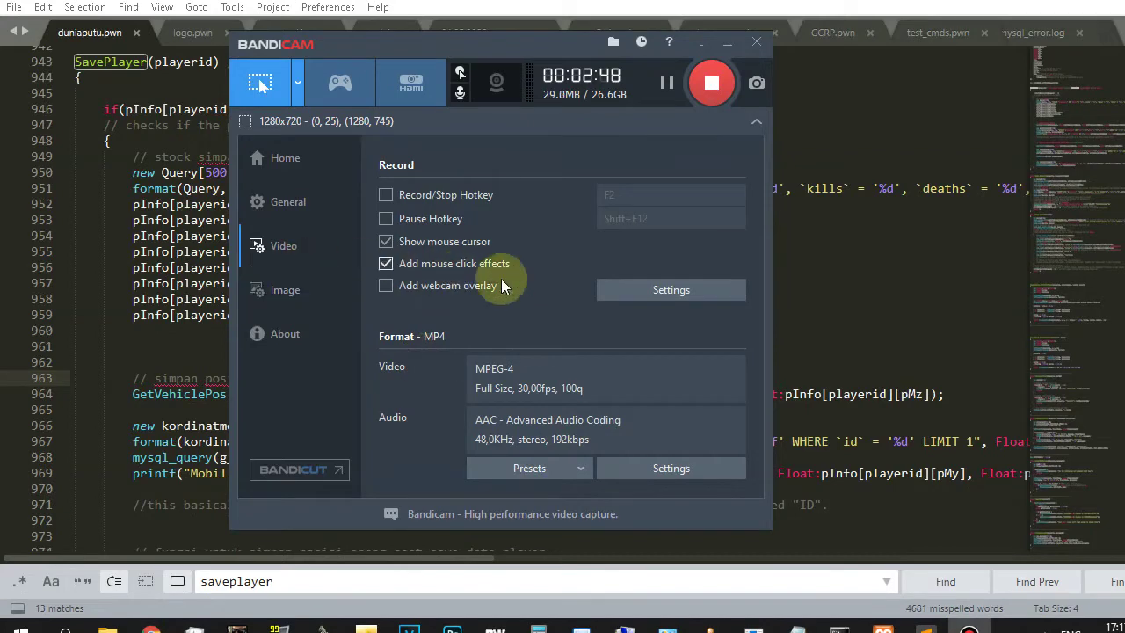
Reopen the recording settings, move the dialog aside and enable the logo overlay for recorded video.
click(653, 296)
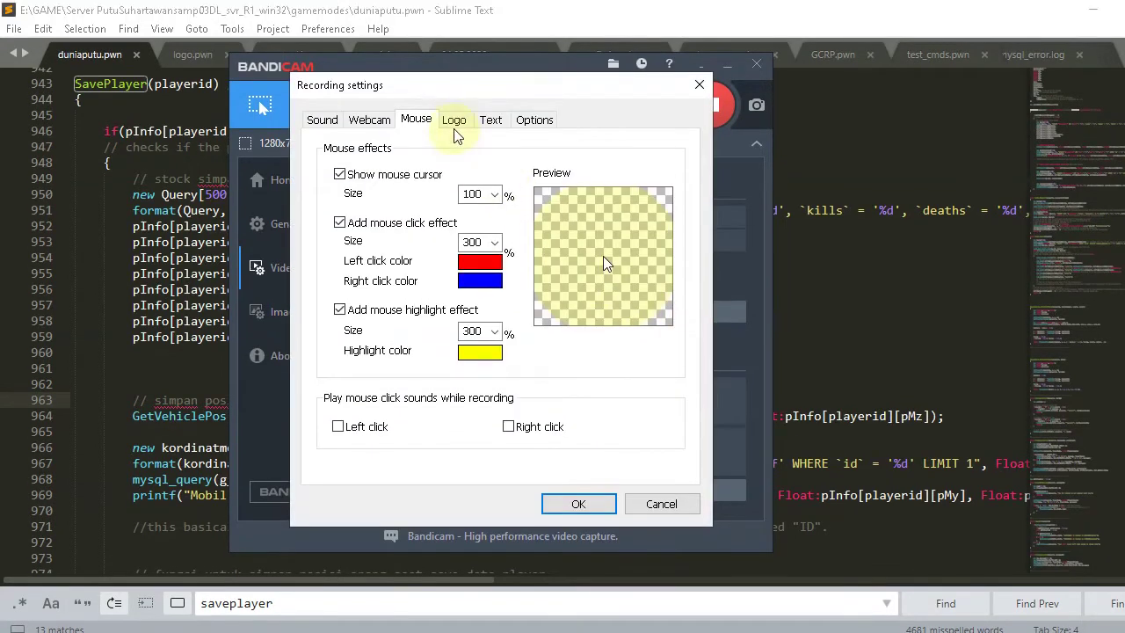
drag(515, 88, 835, 107)
click(778, 131)
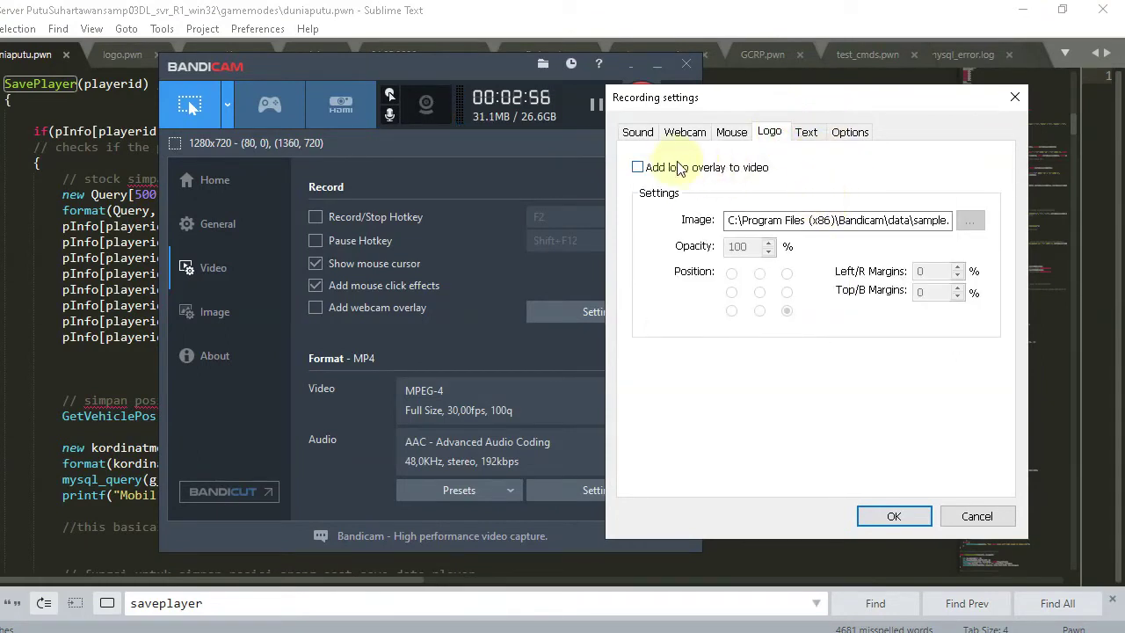
click(637, 168)
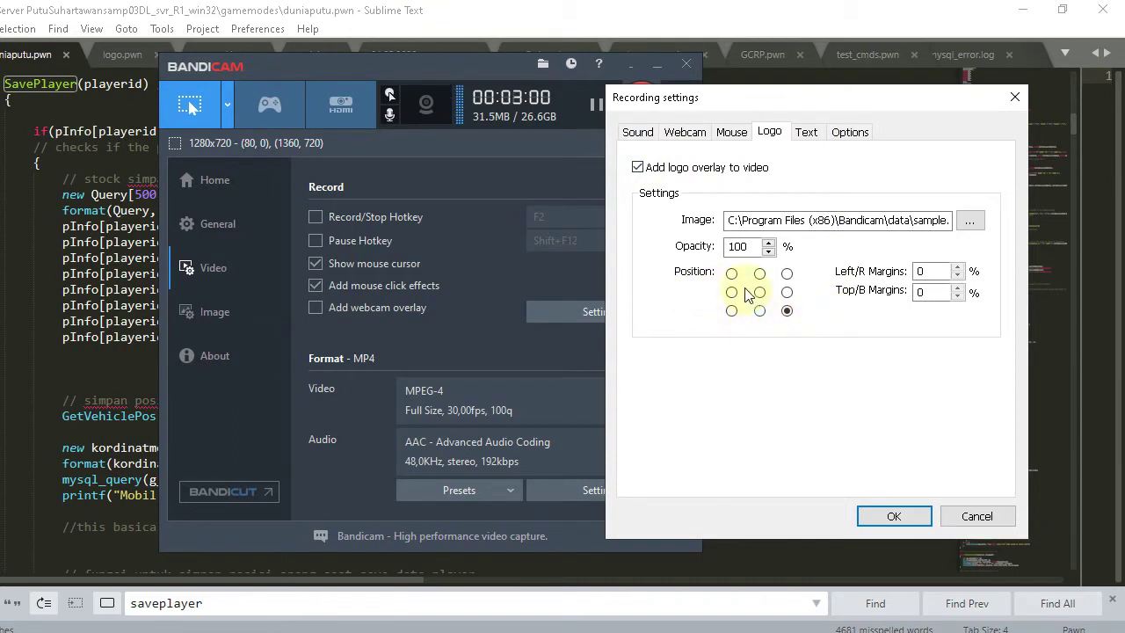
Disable the logo overlay and try a text overlay with the default text "Add your text here", switching it back off.
click(642, 168)
click(804, 131)
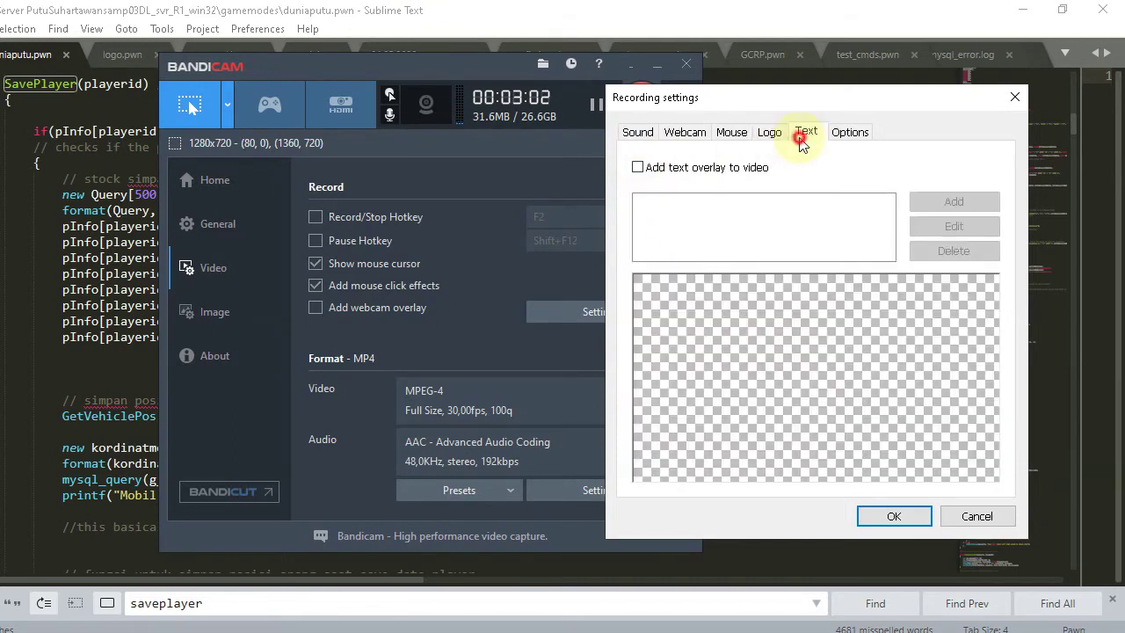
click(637, 167)
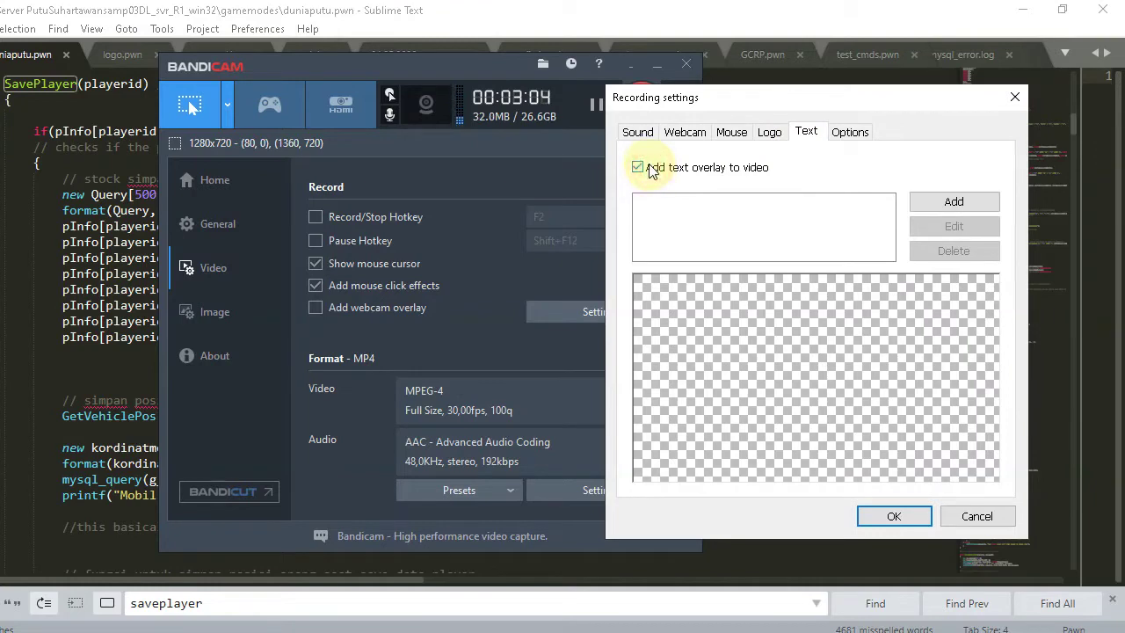
click(924, 206)
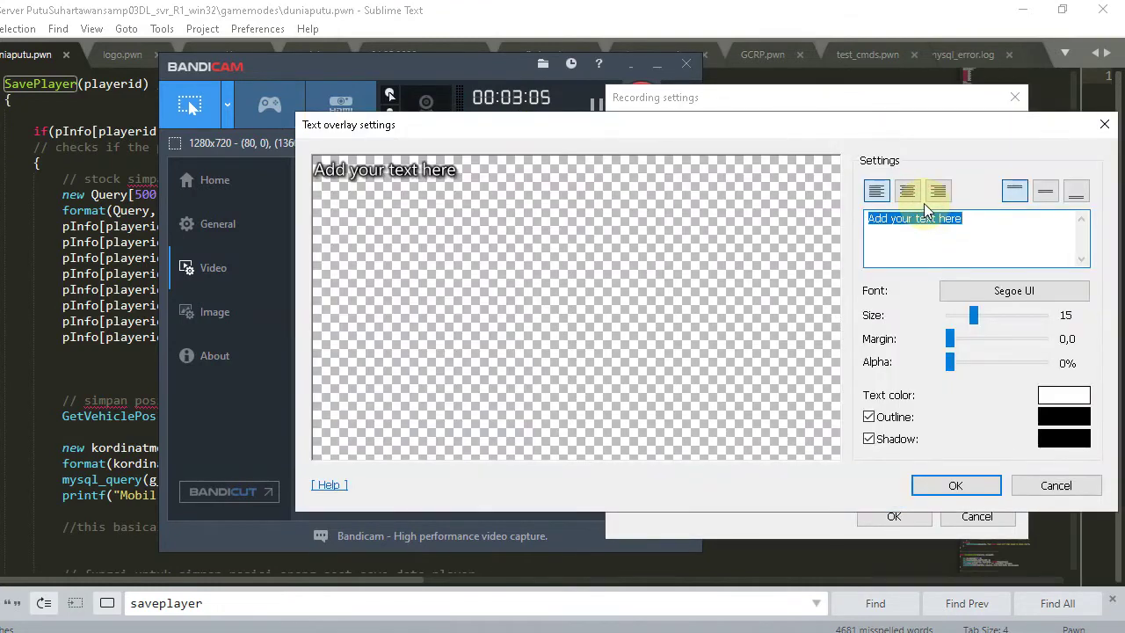
click(952, 481)
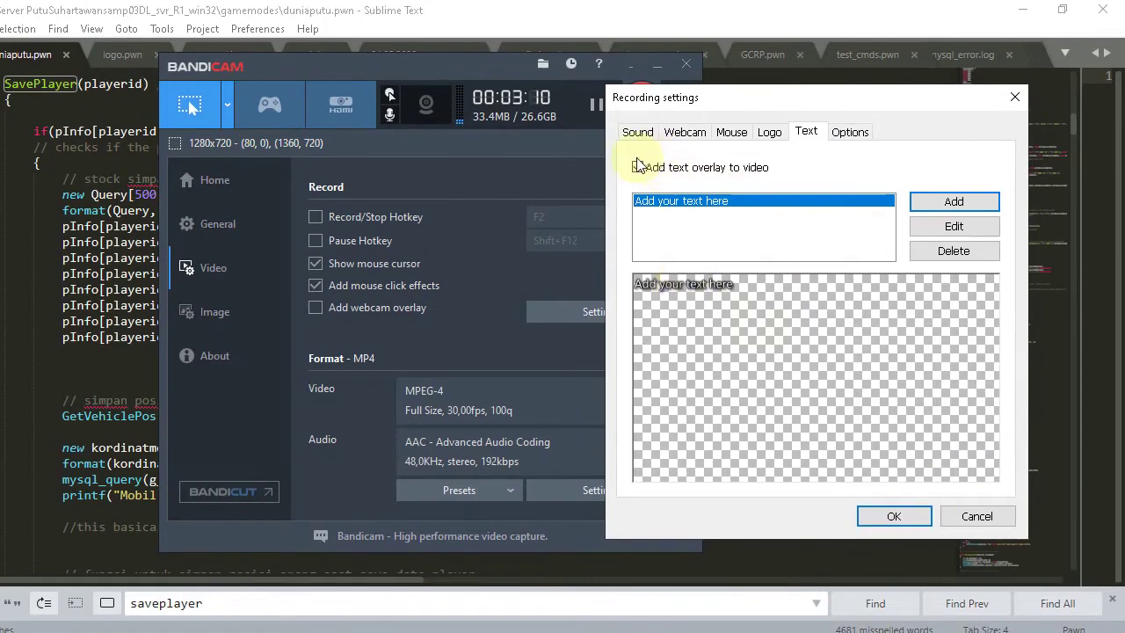
click(638, 154)
Keep the recording priority at [Normal] General task priority, check the webcam and sound settings, and accept the dialog.
click(843, 135)
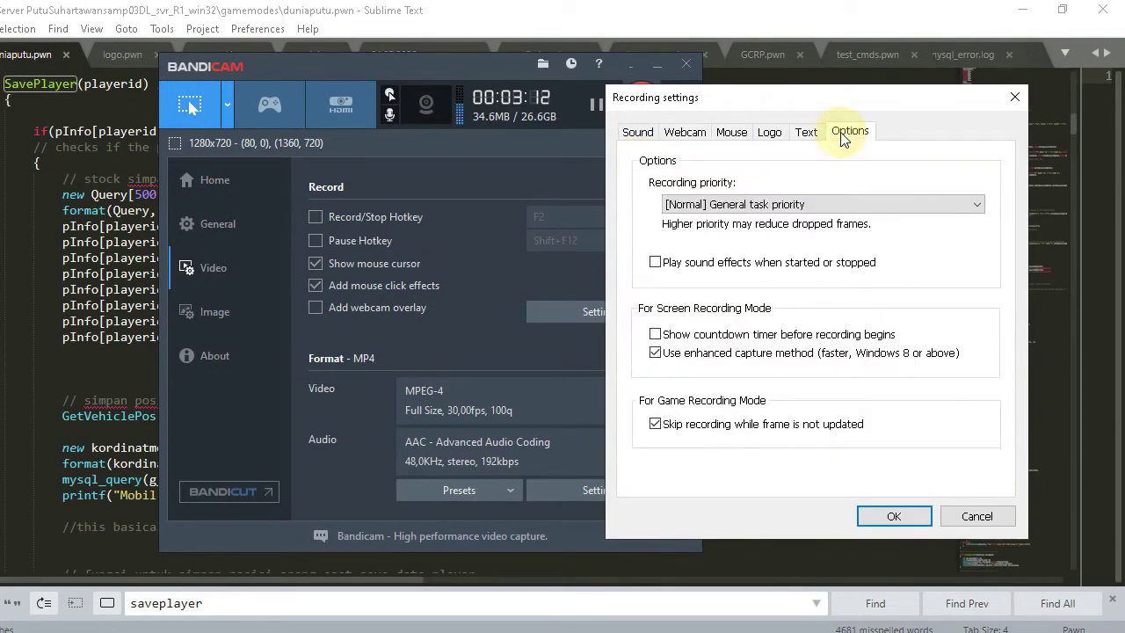
click(742, 208)
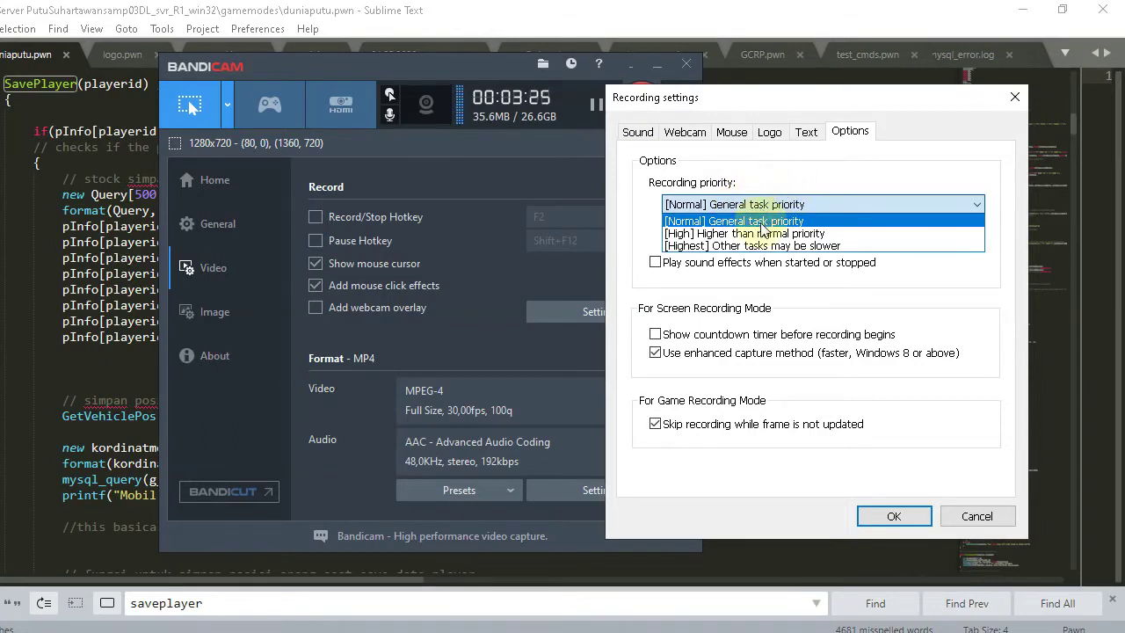
click(764, 221)
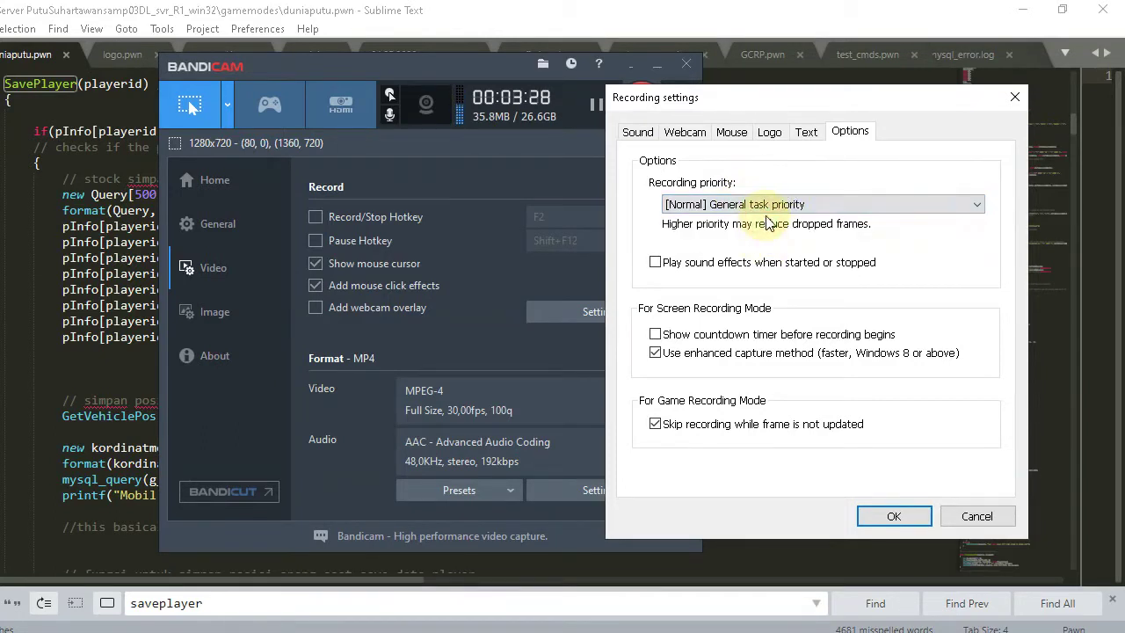
click(681, 134)
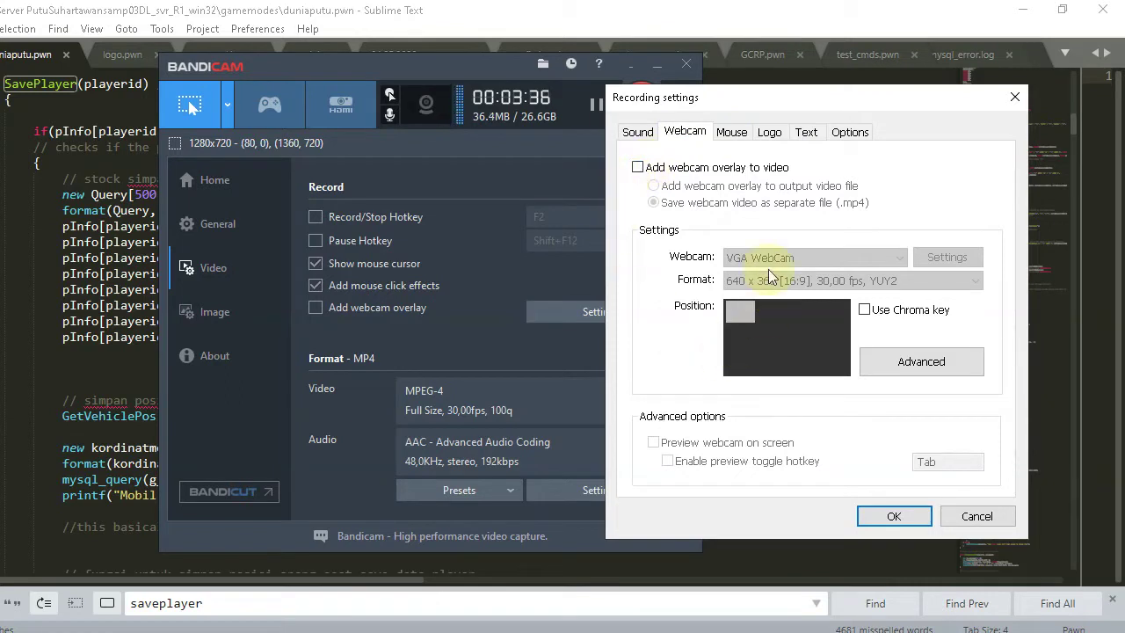
click(638, 139)
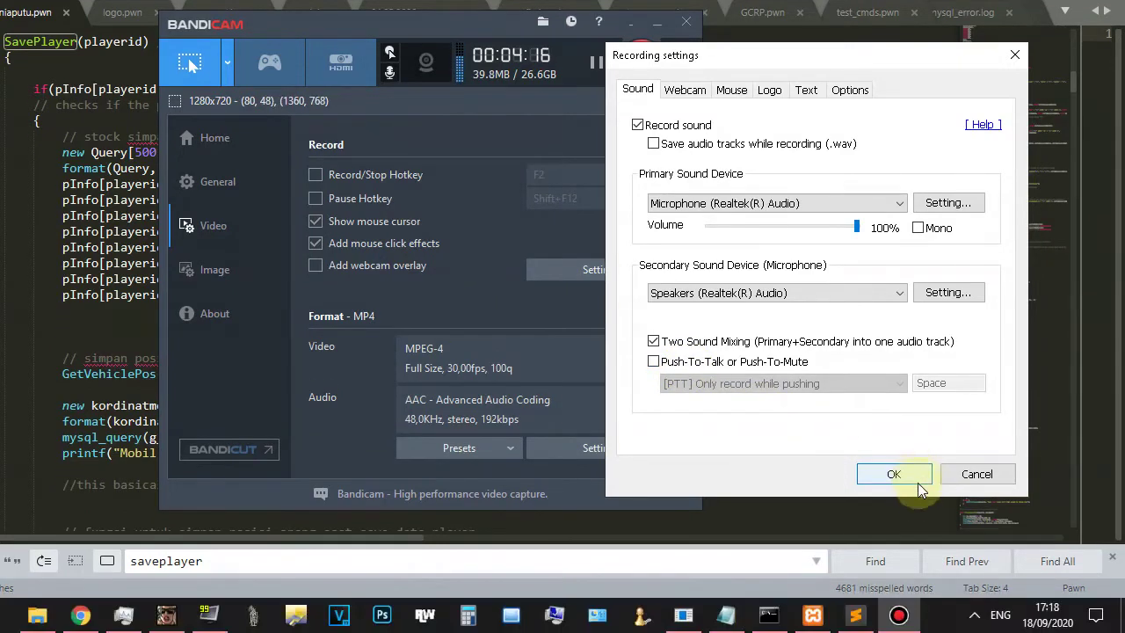
click(914, 516)
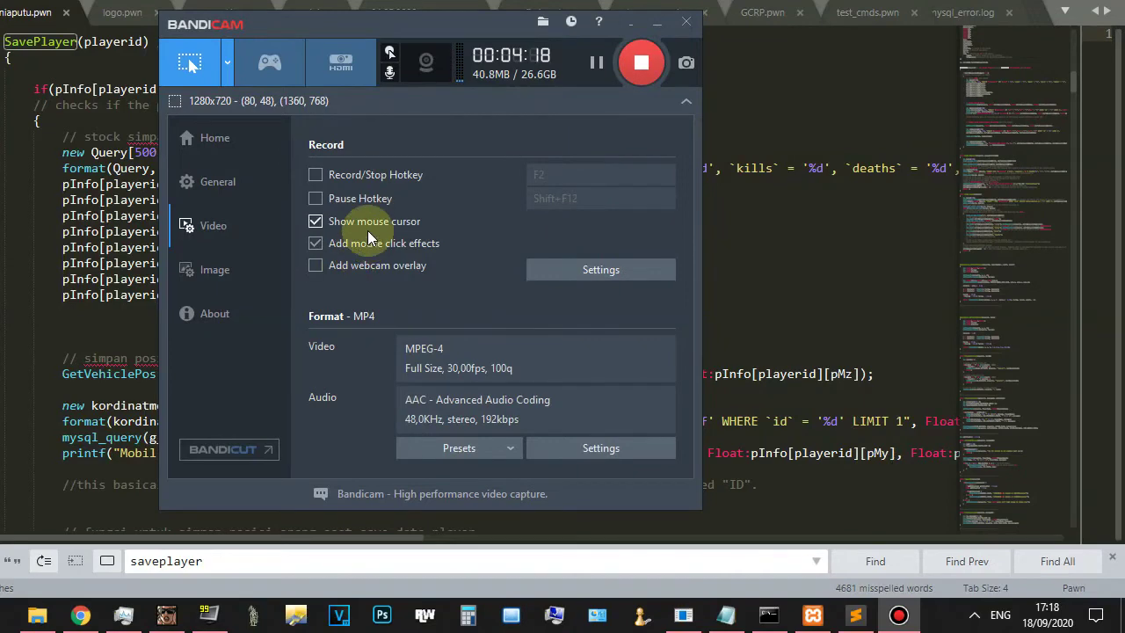
Open the format settings, move the dialog aside and examine the available video codecs, keeping MPEG-4.
click(598, 446)
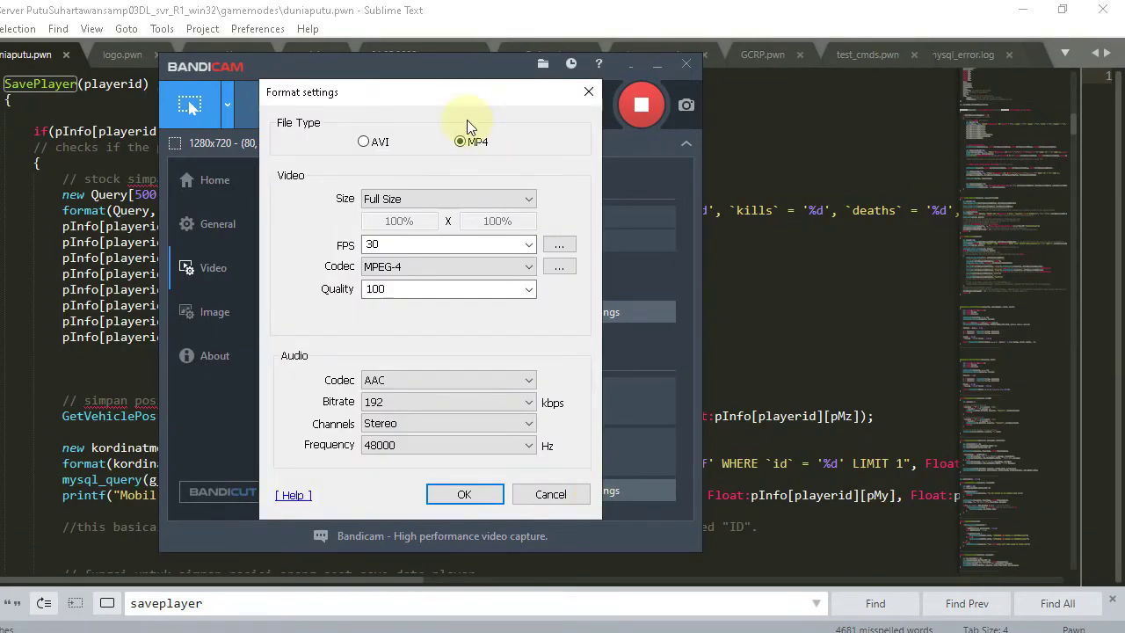
drag(688, 118, 881, 120)
click(862, 292)
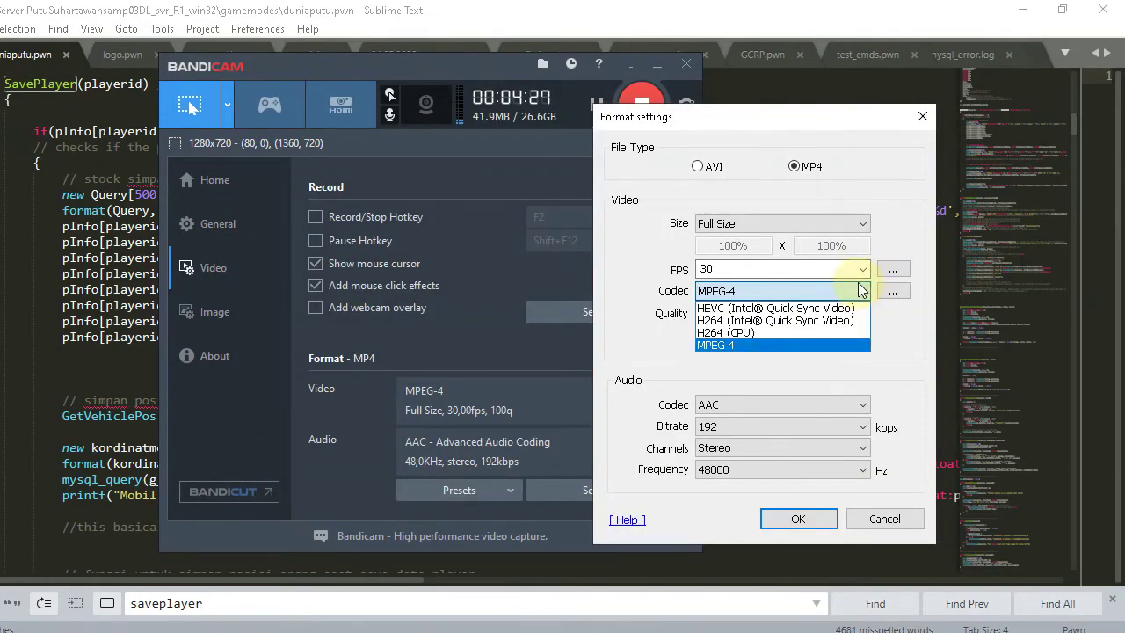
click(862, 291)
click(862, 291)
click(862, 291)
click(862, 291)
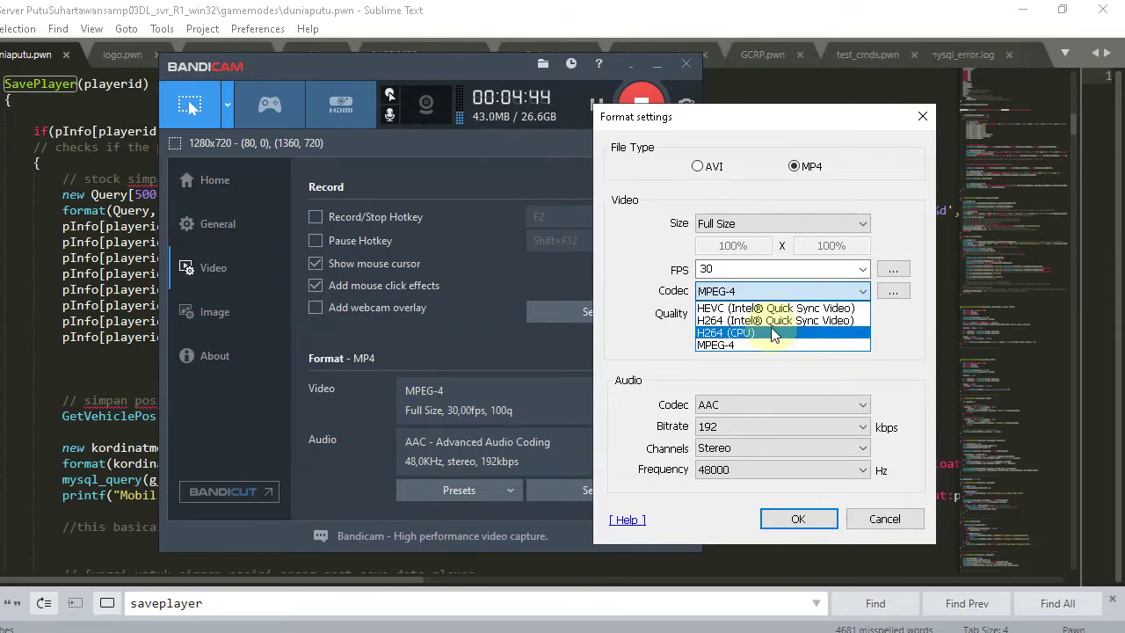
click(846, 292)
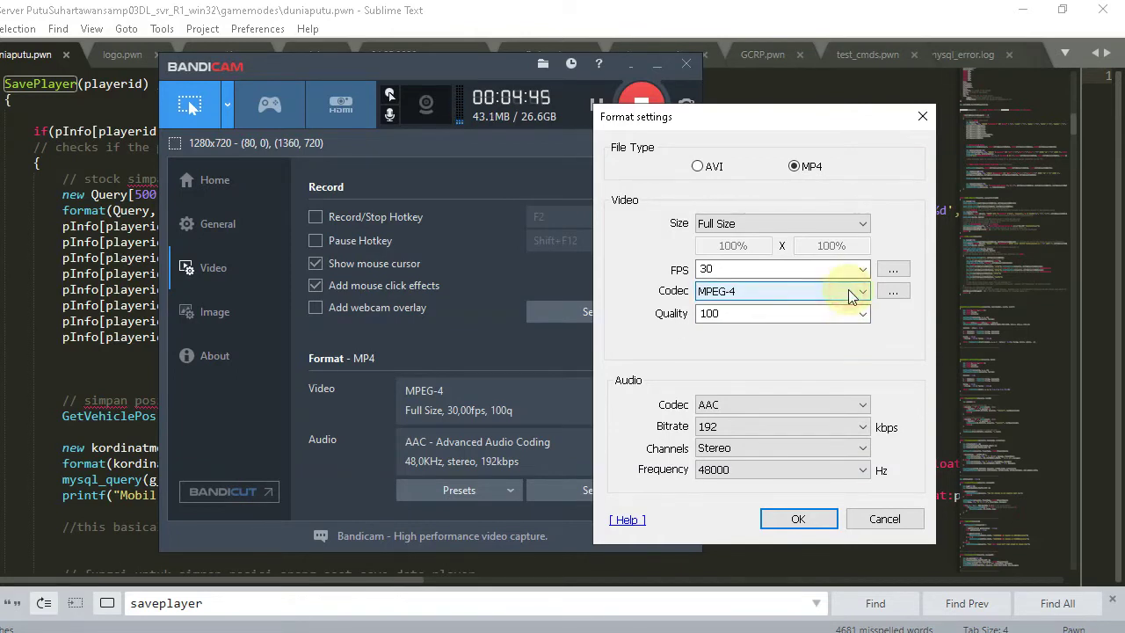
click(854, 291)
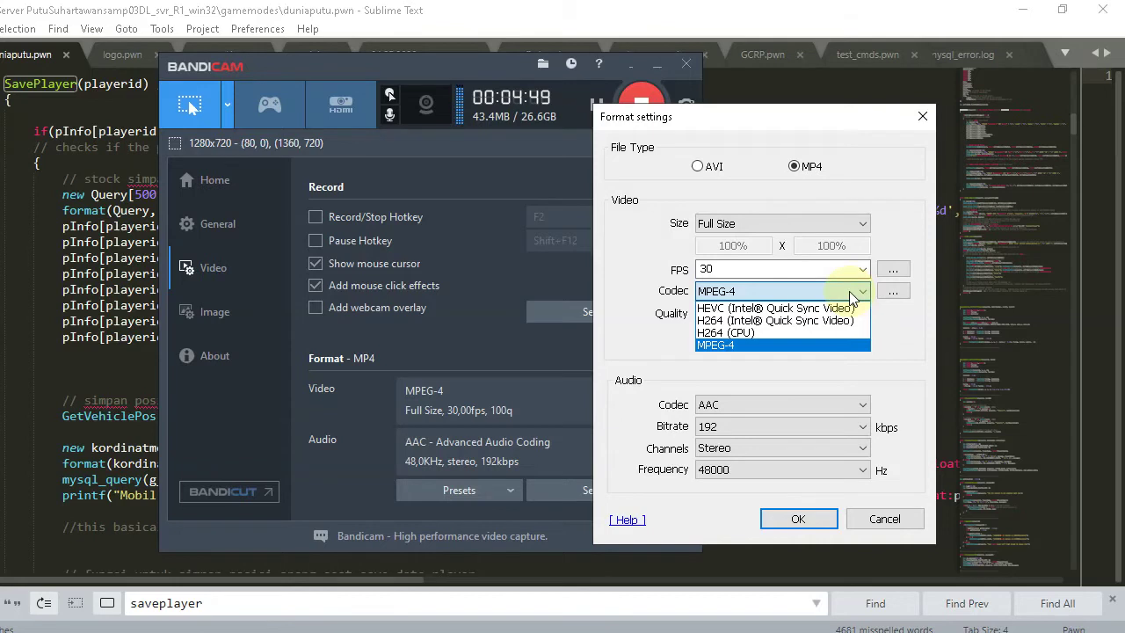
click(850, 295)
Examine the available frame rates and video sizes, keeping 30 FPS and Full Size.
click(864, 269)
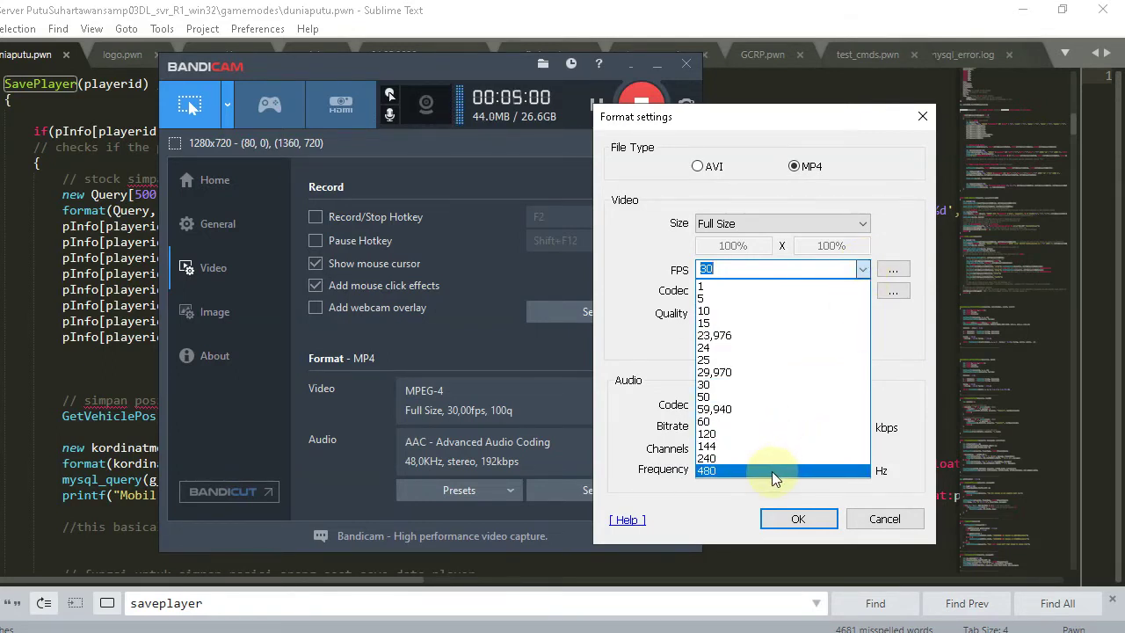
click(646, 262)
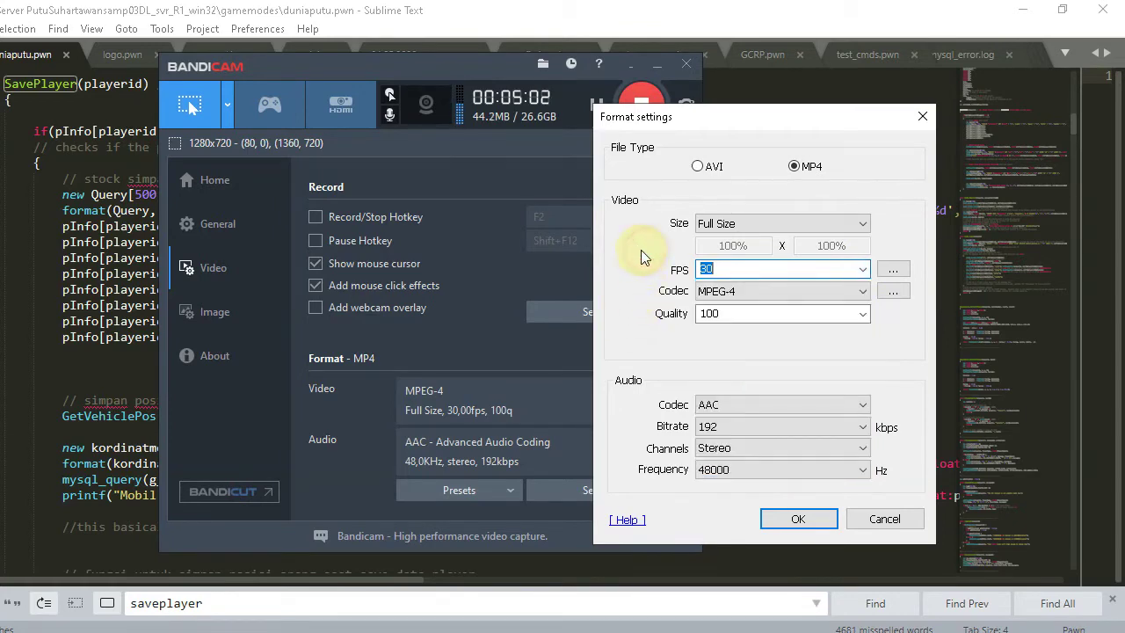
click(730, 267)
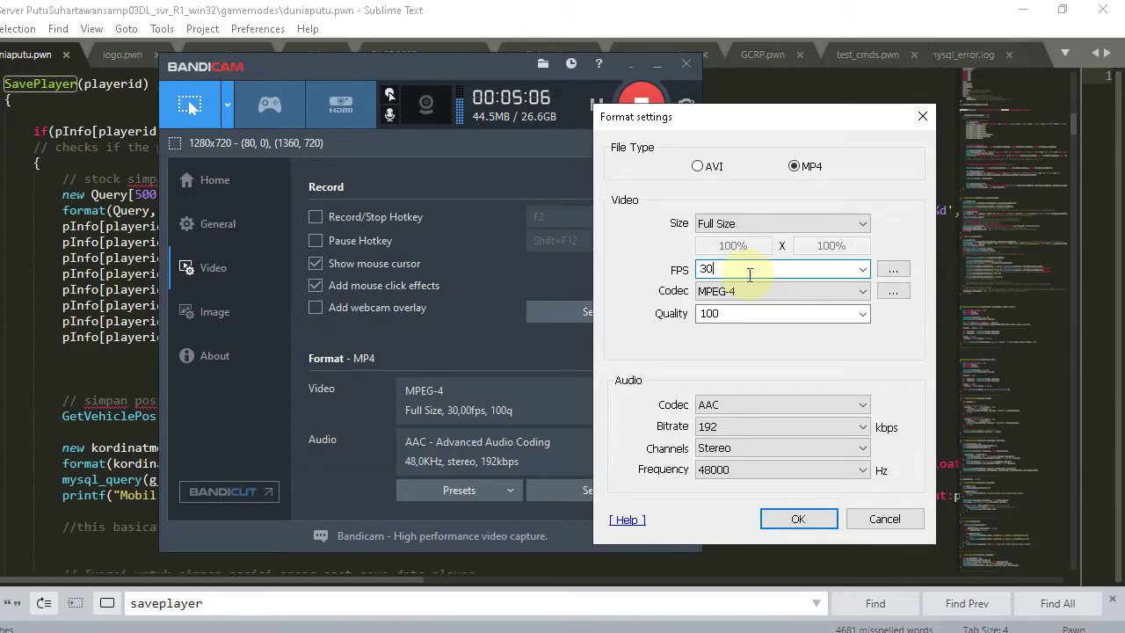
click(763, 225)
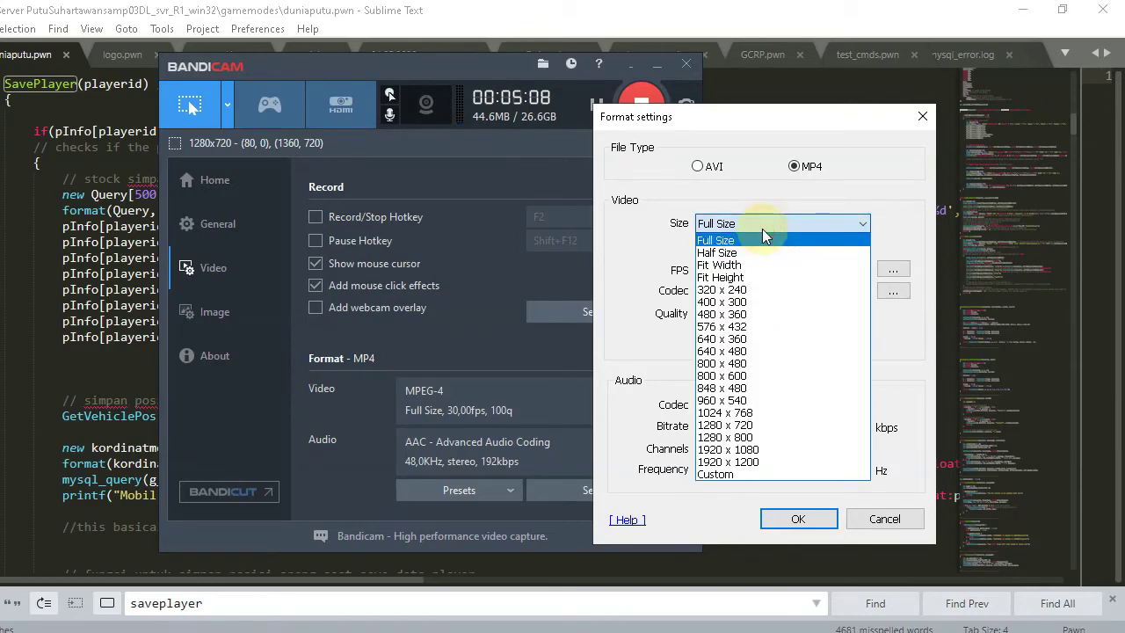
click(761, 229)
click(761, 229)
click(761, 229)
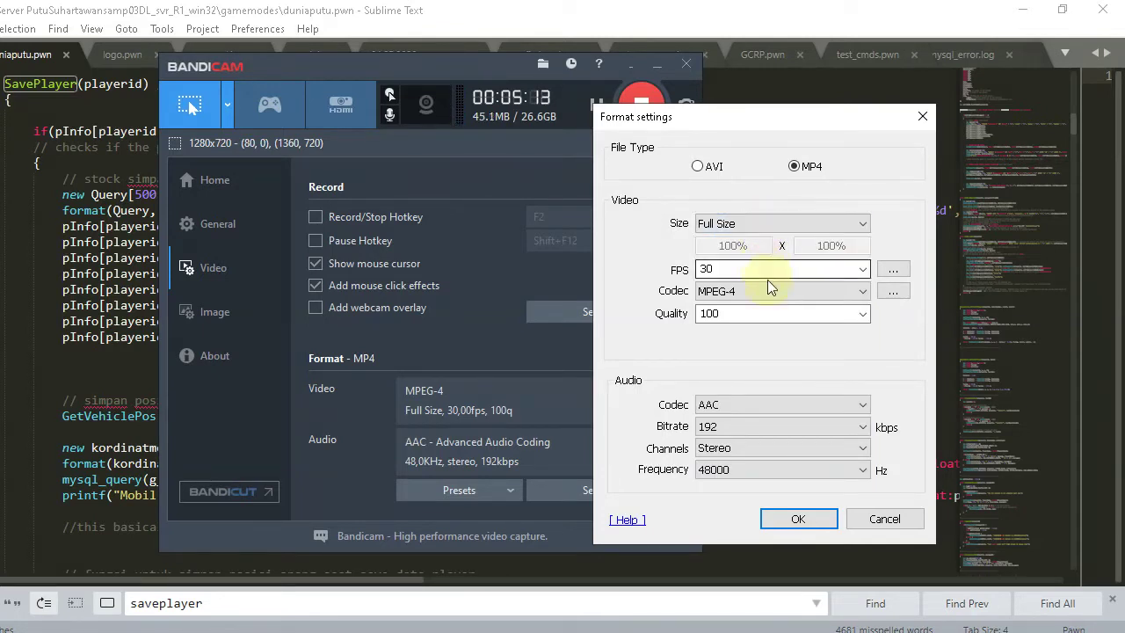
Check the audio codec options, accept the format settings, and reopen them for one more check.
click(729, 402)
click(726, 399)
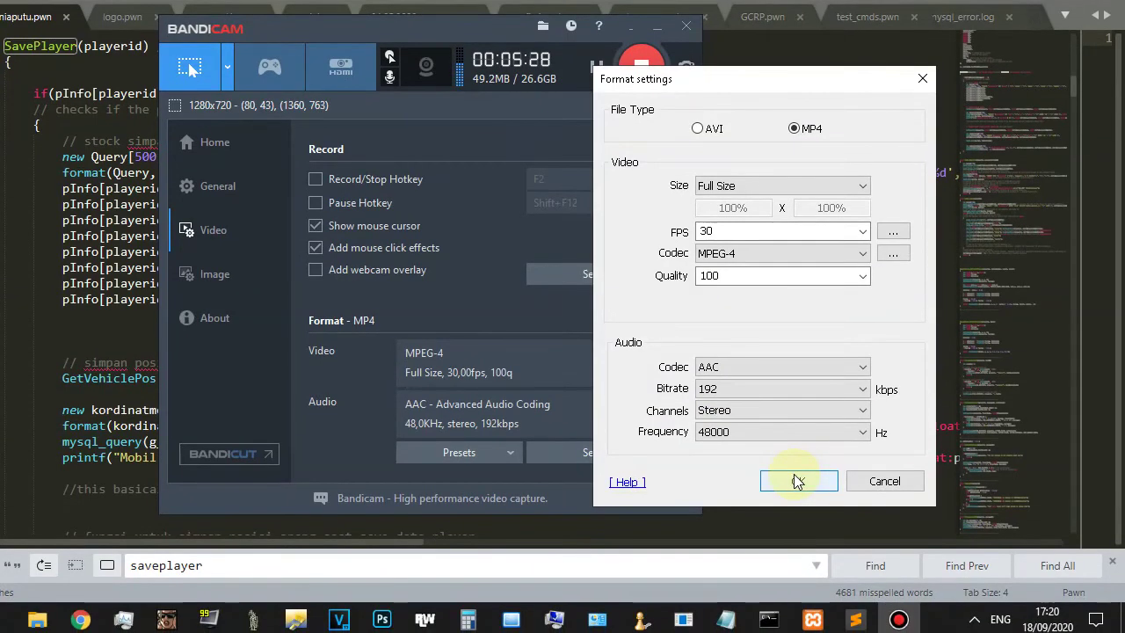
click(797, 481)
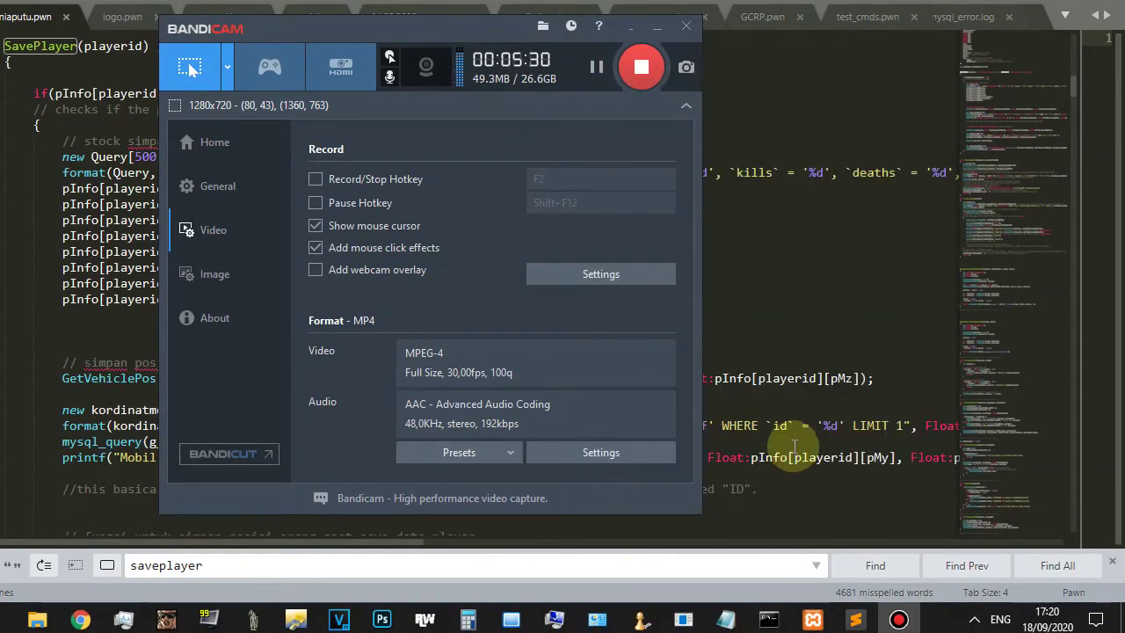
click(619, 451)
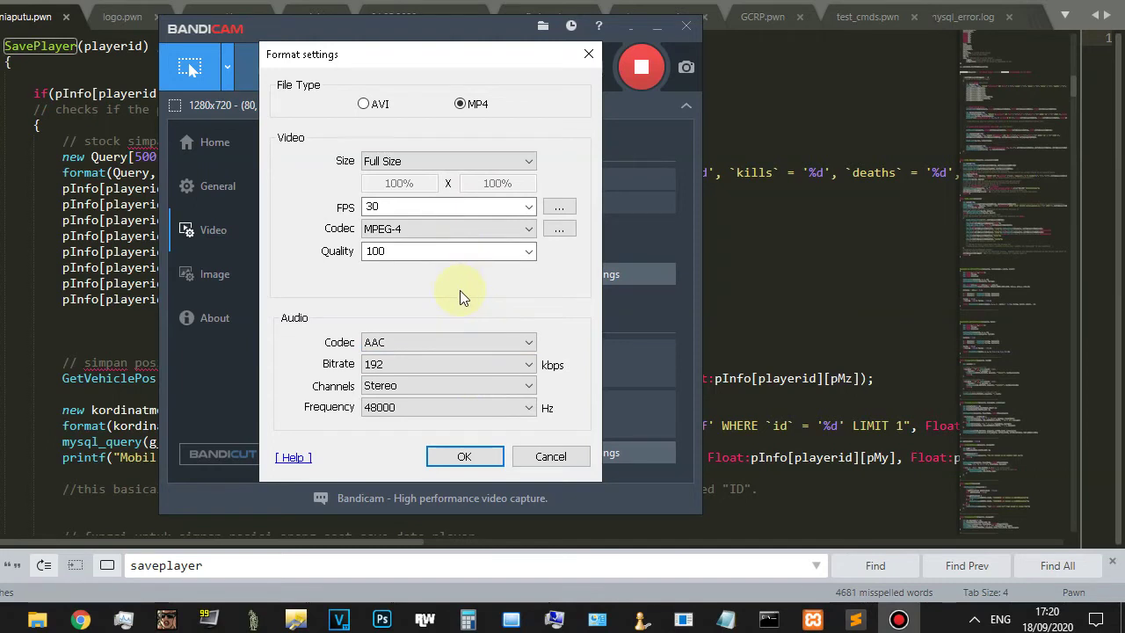
click(469, 458)
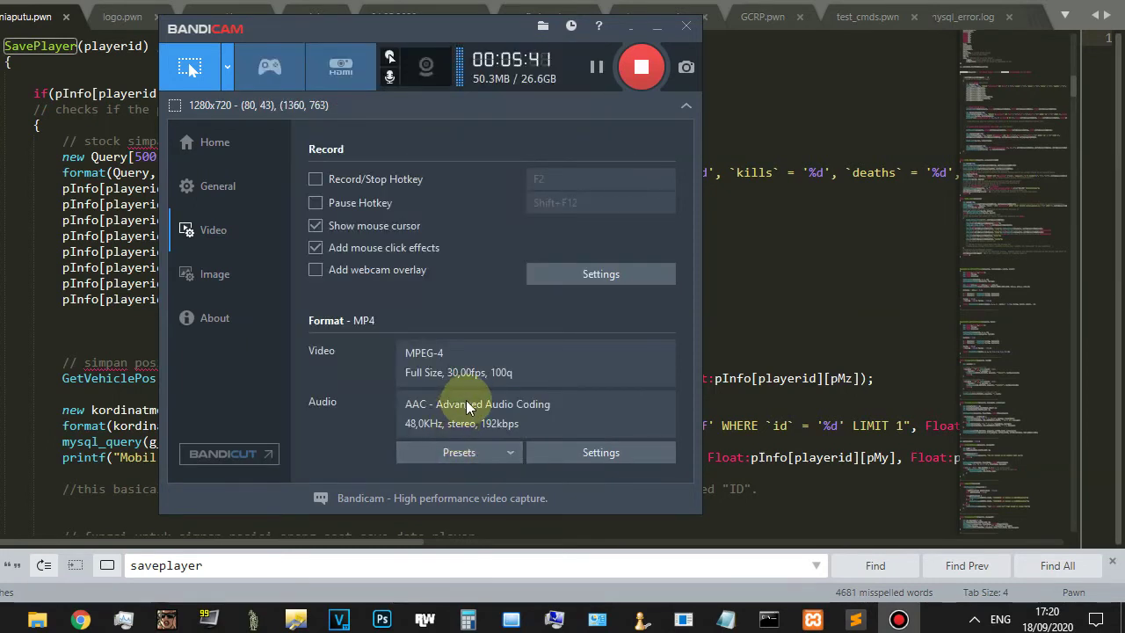
Look through the lists of recorded videos and captured images and the general options.
click(268, 289)
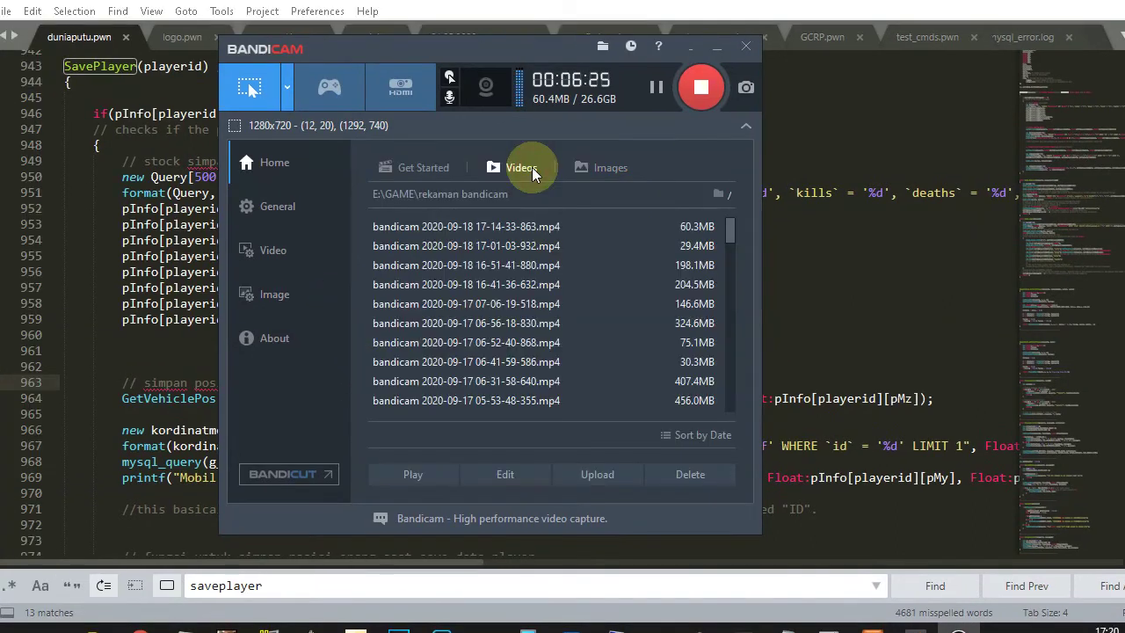
click(607, 165)
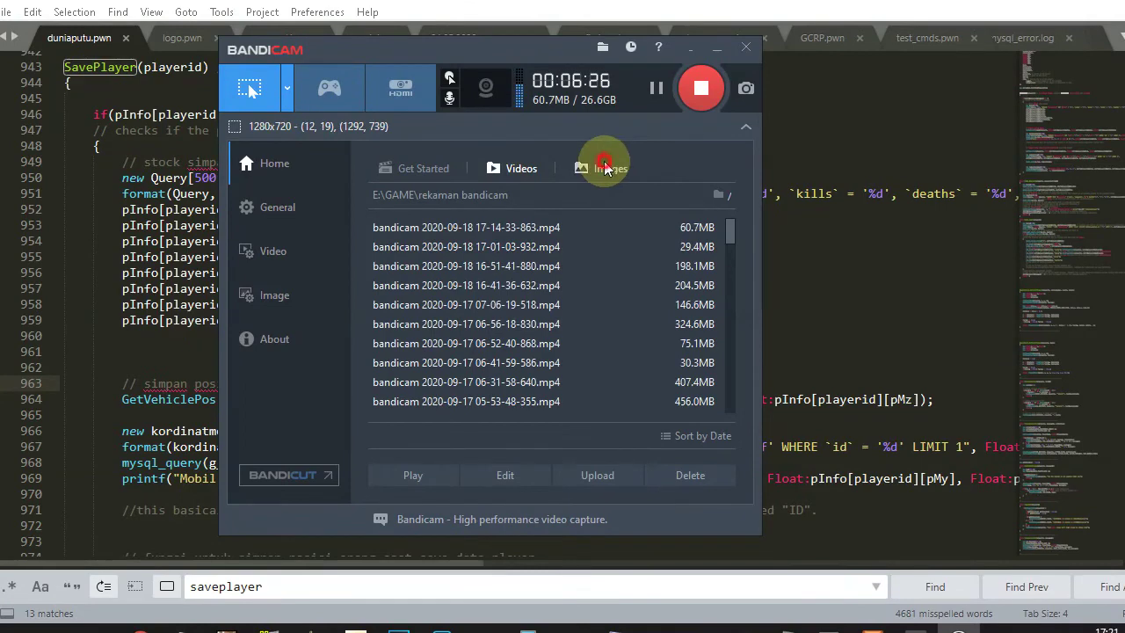
click(301, 207)
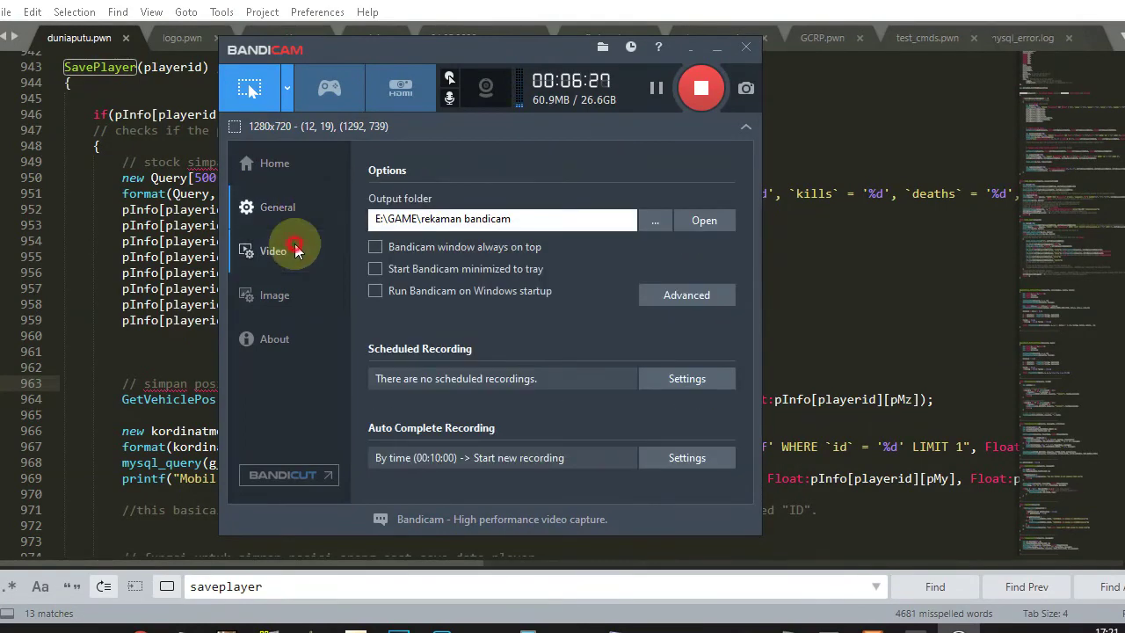
Review the mouse effects in the video recording settings twice, closing the dialog without changes each time.
click(292, 246)
click(636, 293)
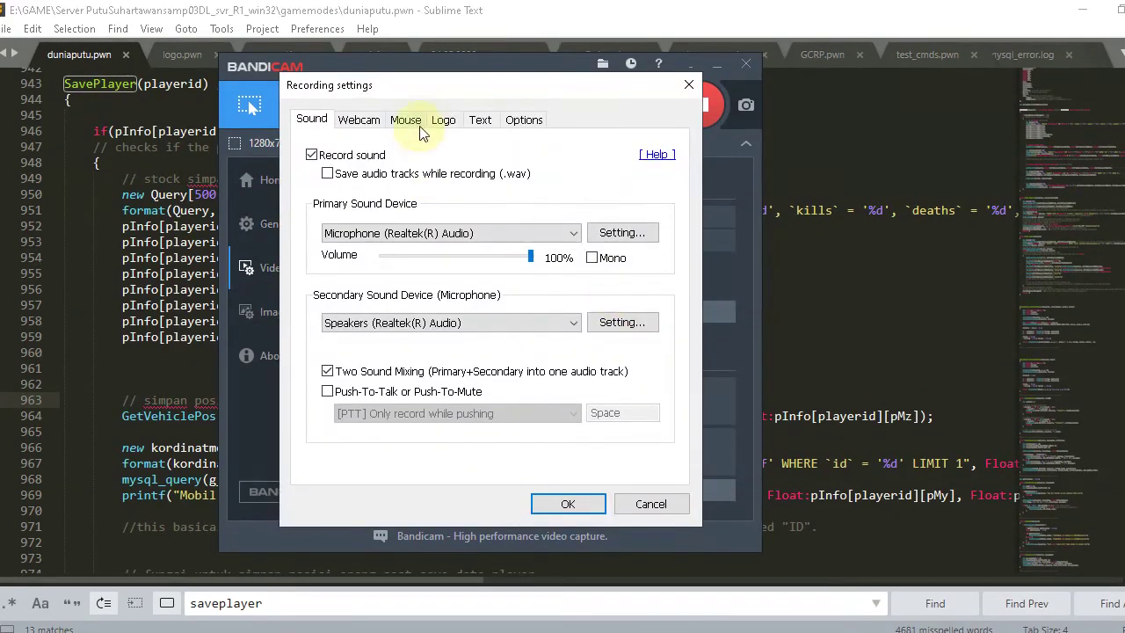
click(419, 125)
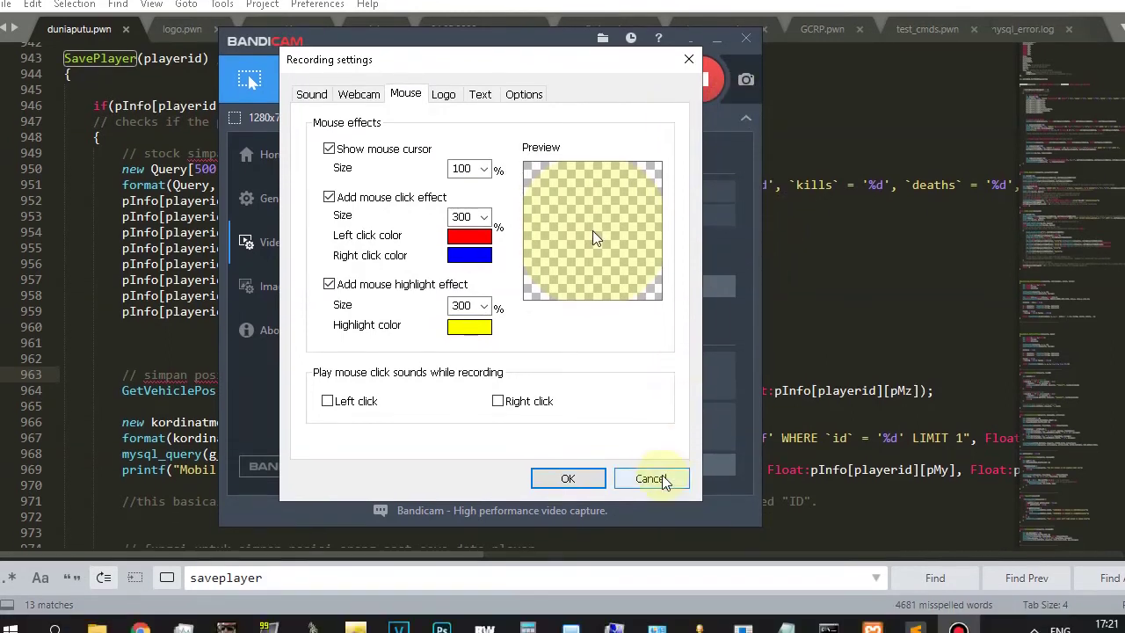
click(665, 504)
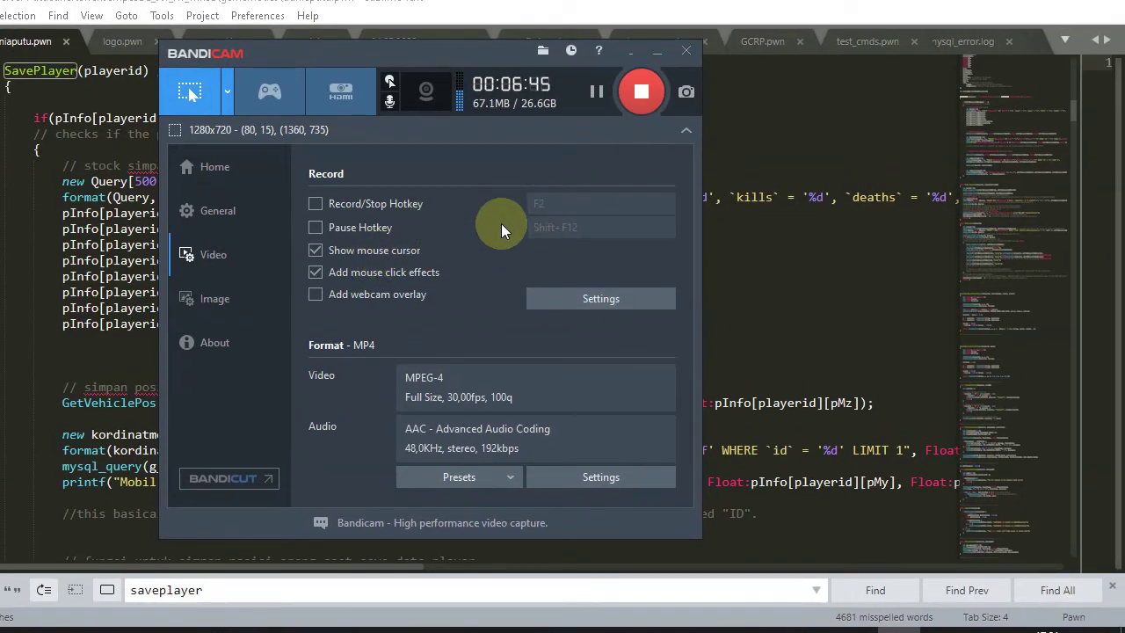
click(590, 296)
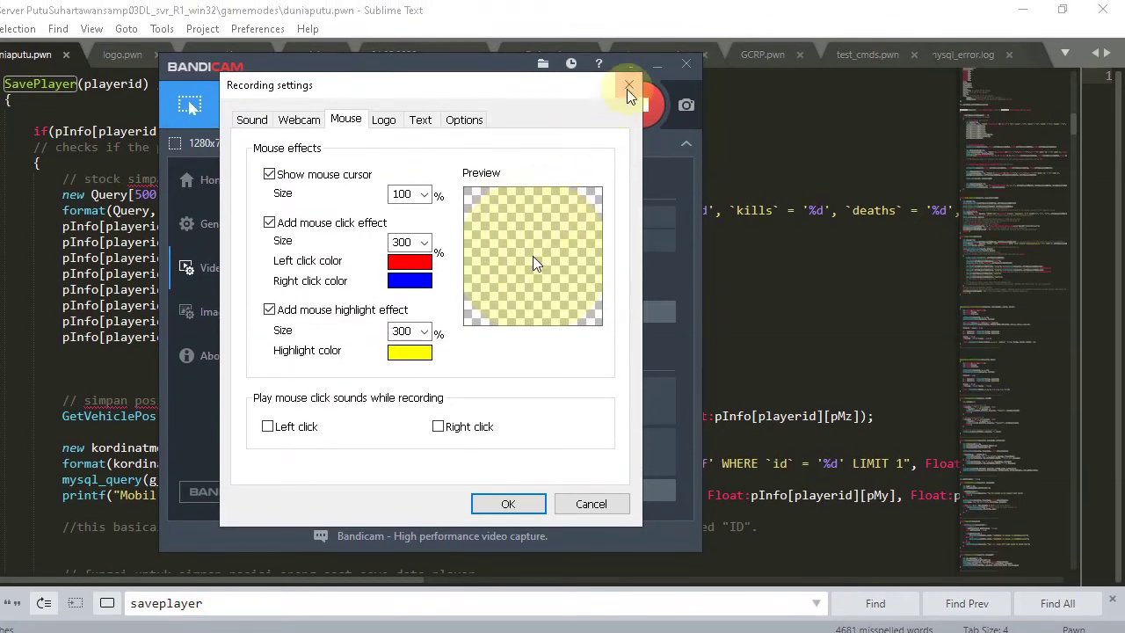
click(629, 71)
click(575, 251)
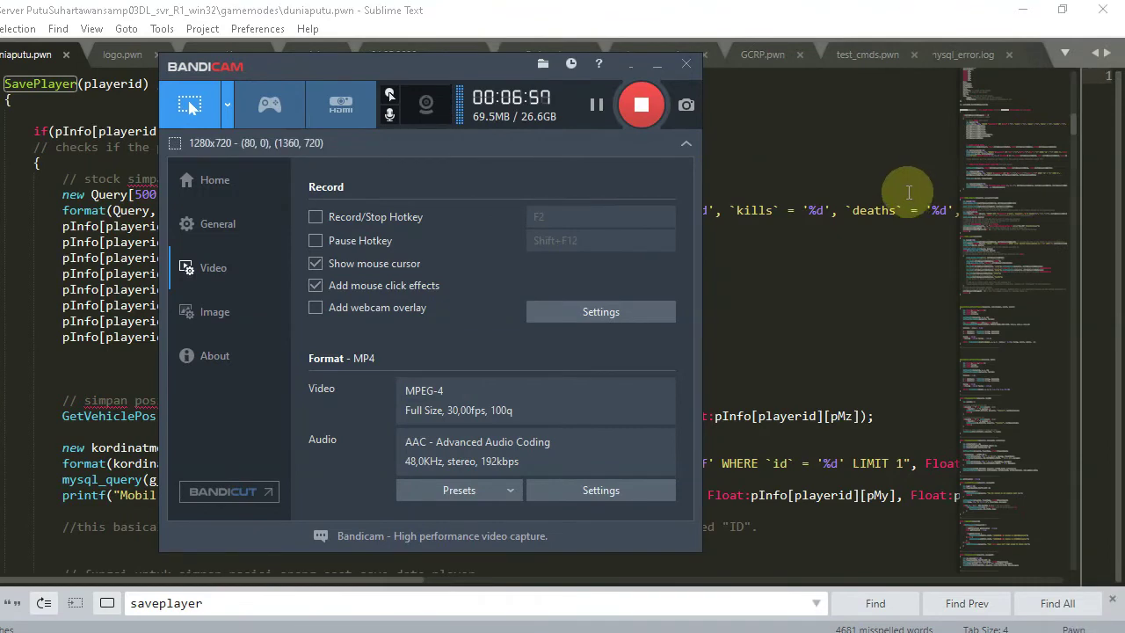
Switch to Sublime Text and examine the SavePlayer function in duniaputu.pwn.
click(874, 146)
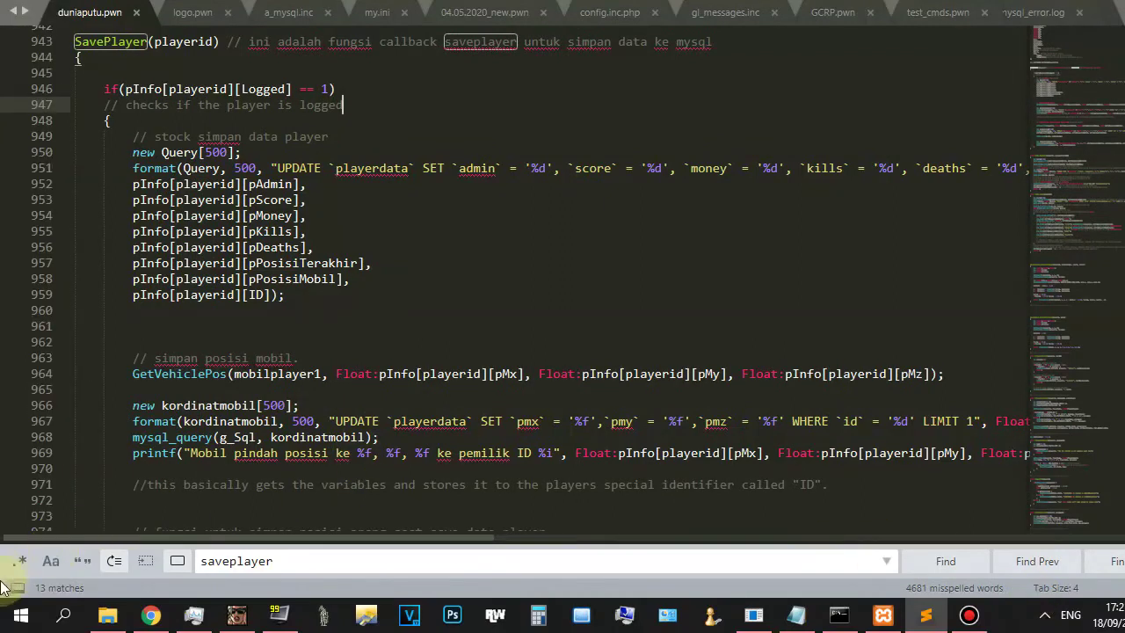
click(256, 263)
scroll(457, 286, up, 3)
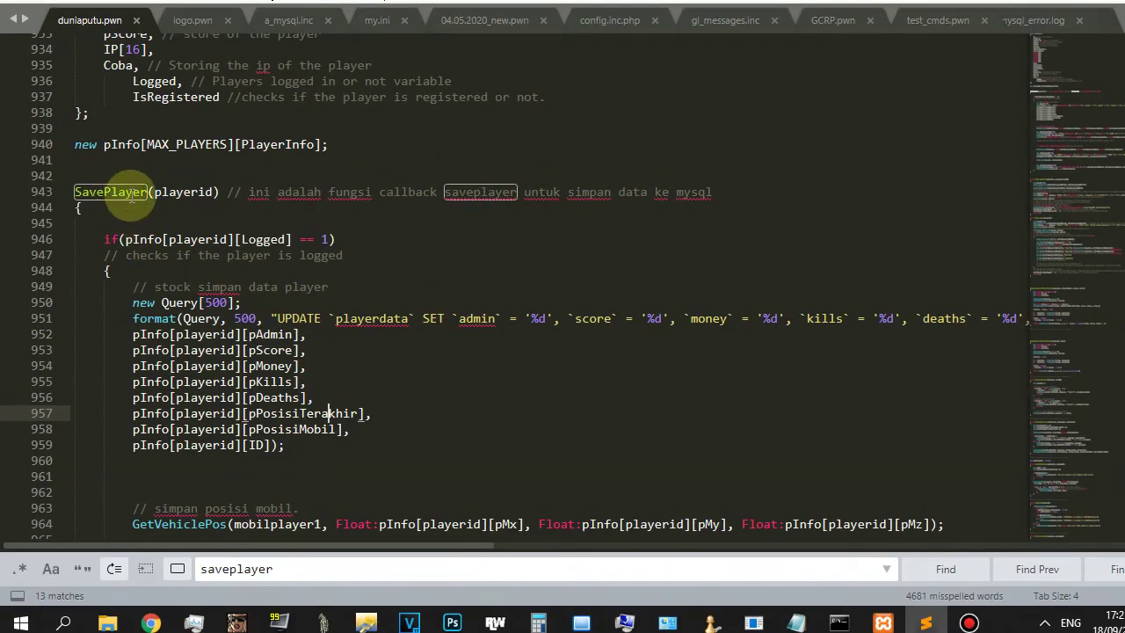
mouse_move(123, 193)
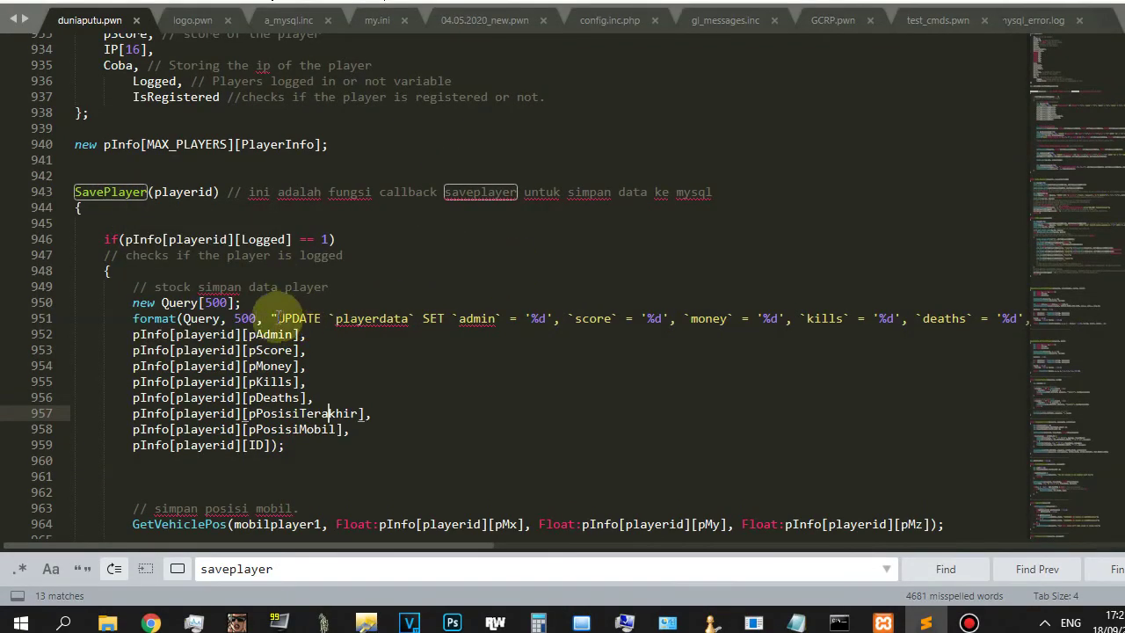
Examine the playerdata UPDATE query and the list of player variables it saves in the SavePlayer function.
click(400, 347)
click(392, 318)
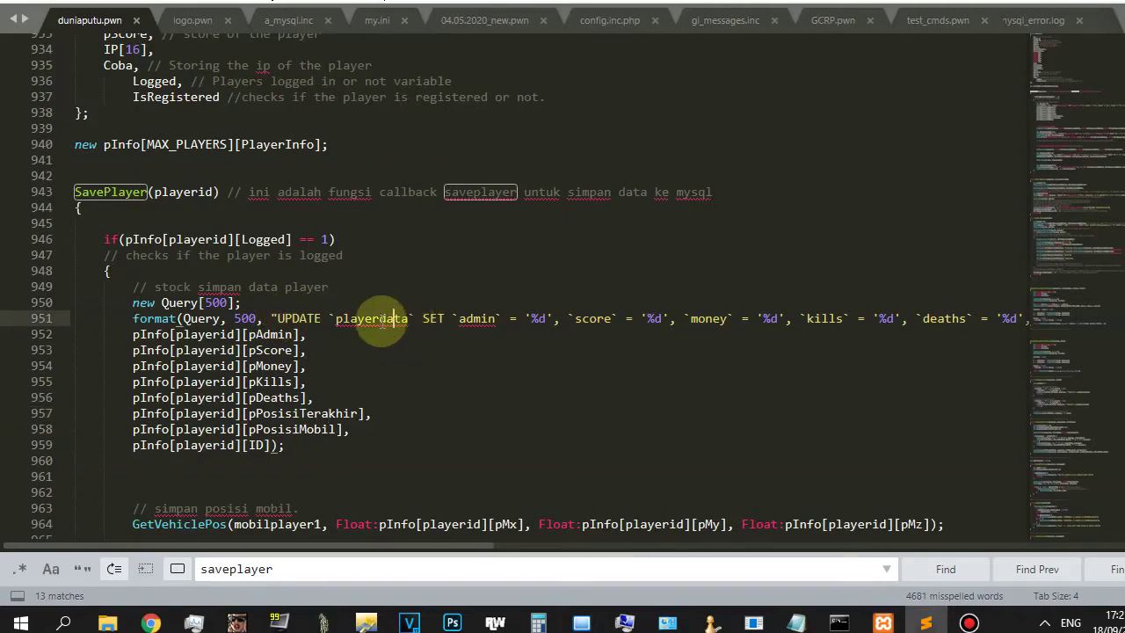
drag(391, 545, 283, 483)
scroll(321, 426, down, 4)
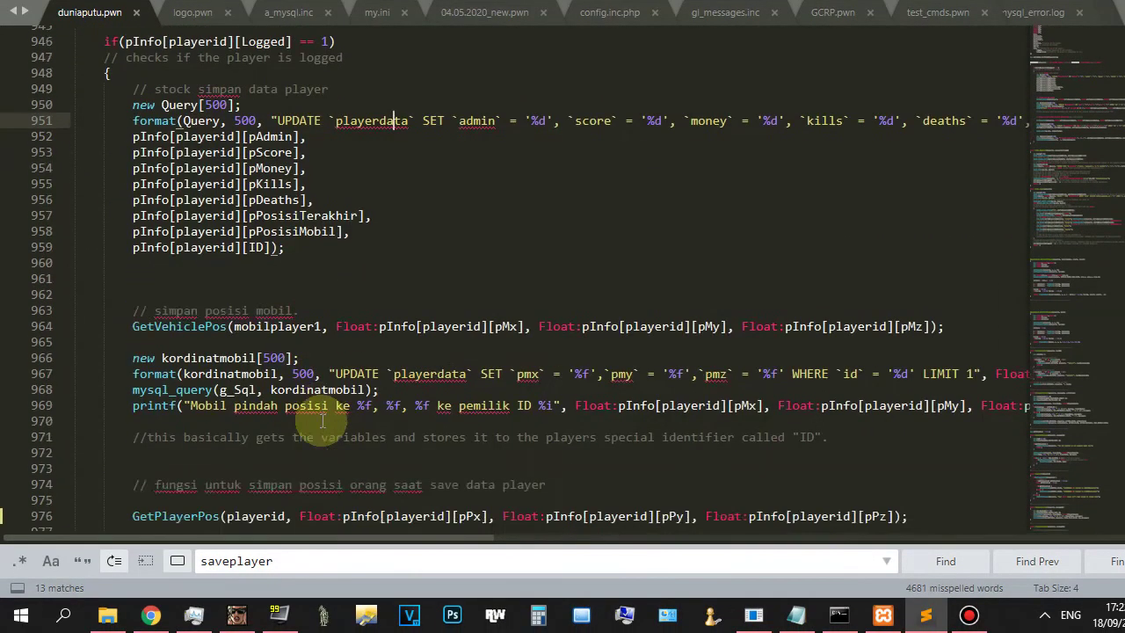
click(246, 137)
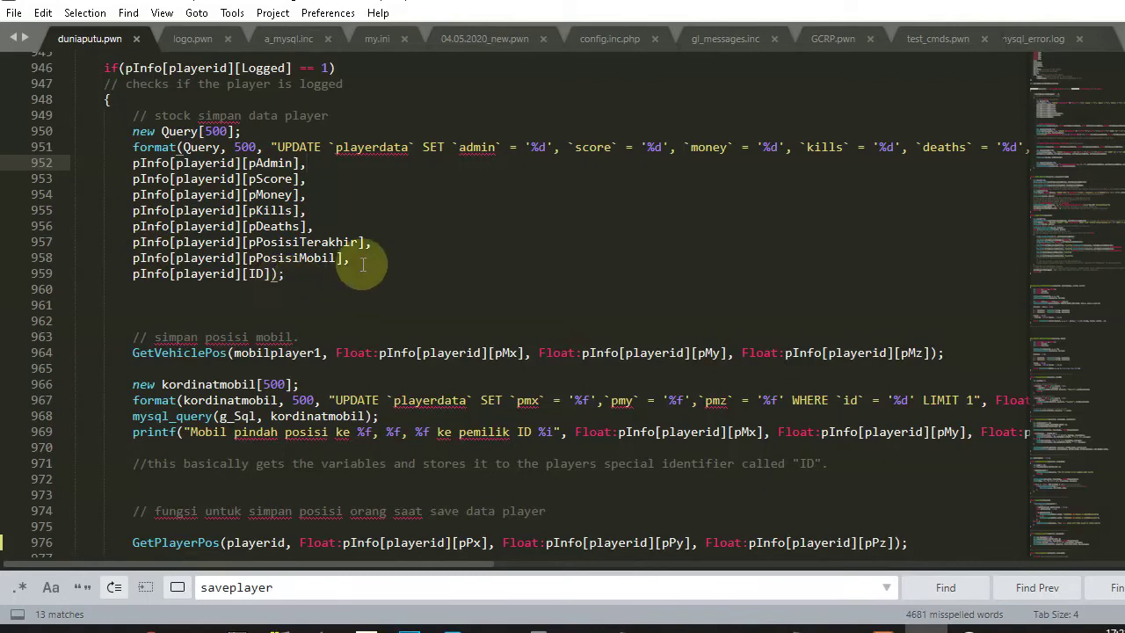
Examine the code that saves the vehicle and player positions, through the end of the SavePlayer function.
scroll(532, 196, down, 2)
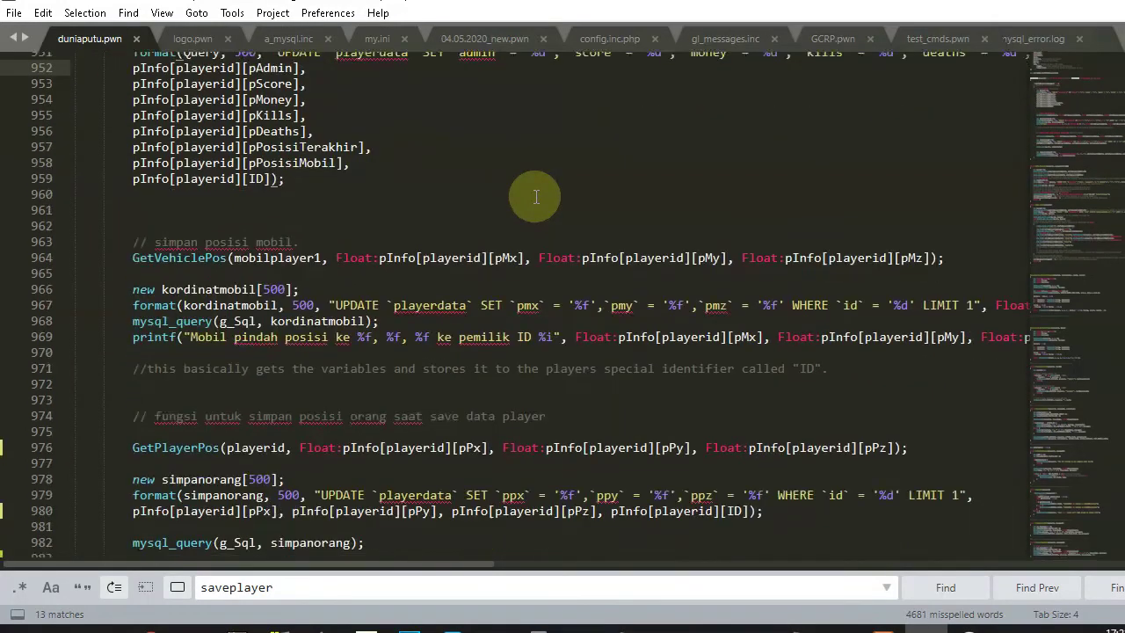
scroll(536, 196, down, 2)
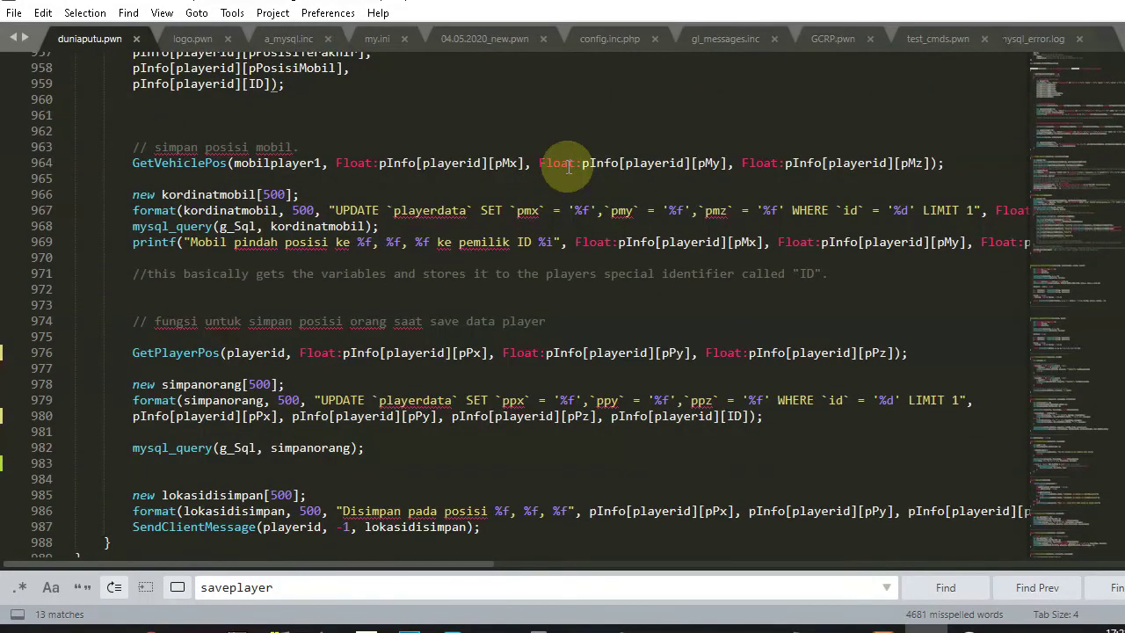
click(567, 162)
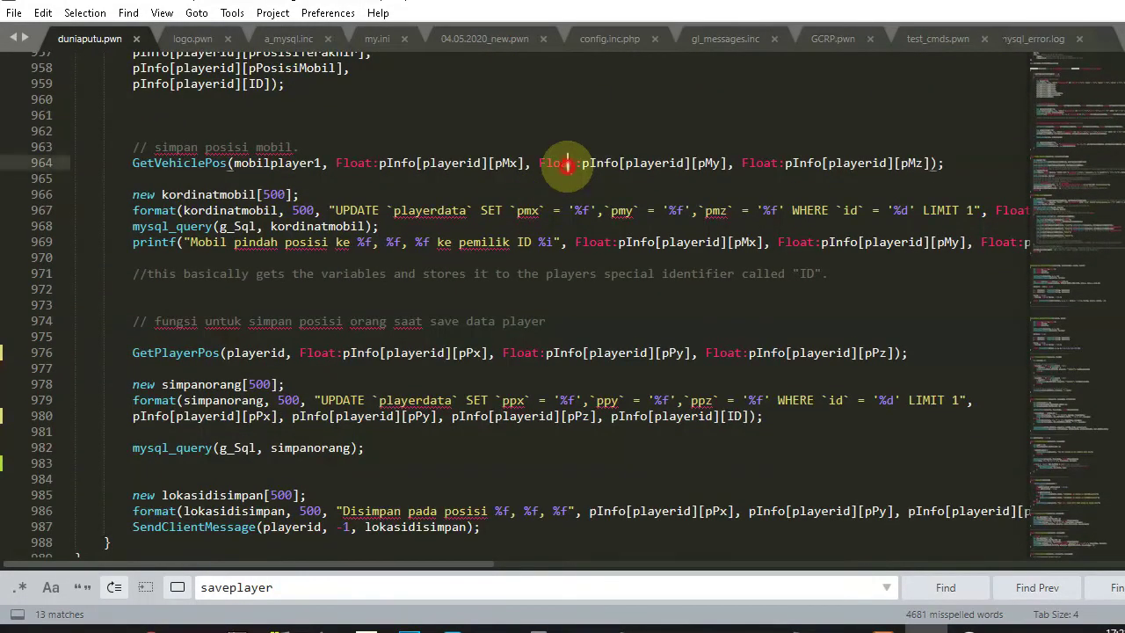
click(631, 163)
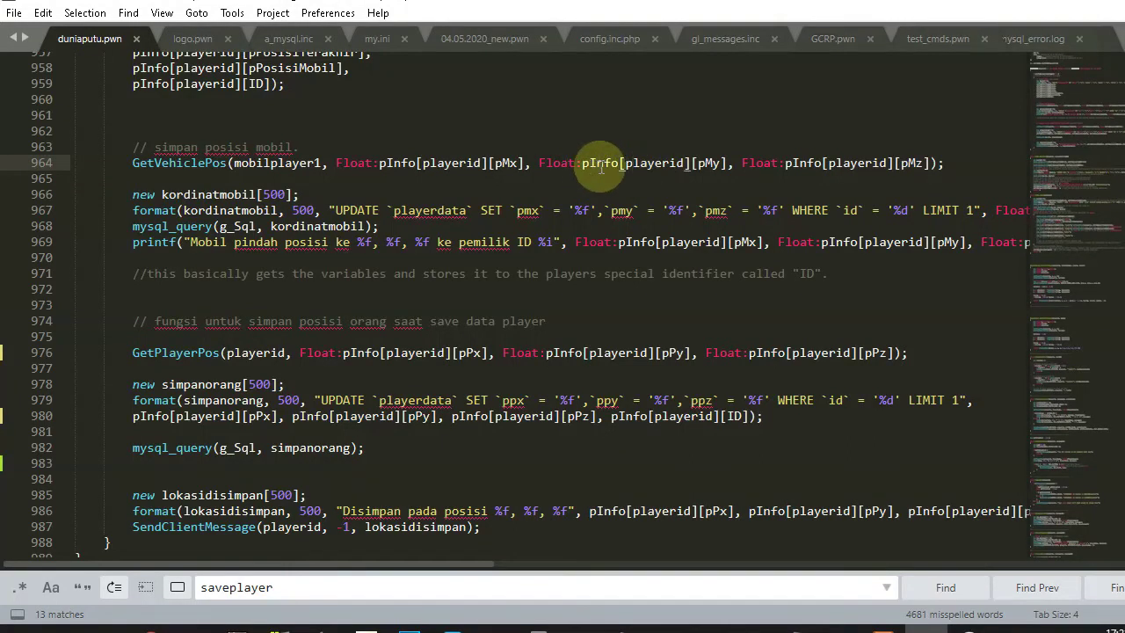
scroll(563, 233, down, 1)
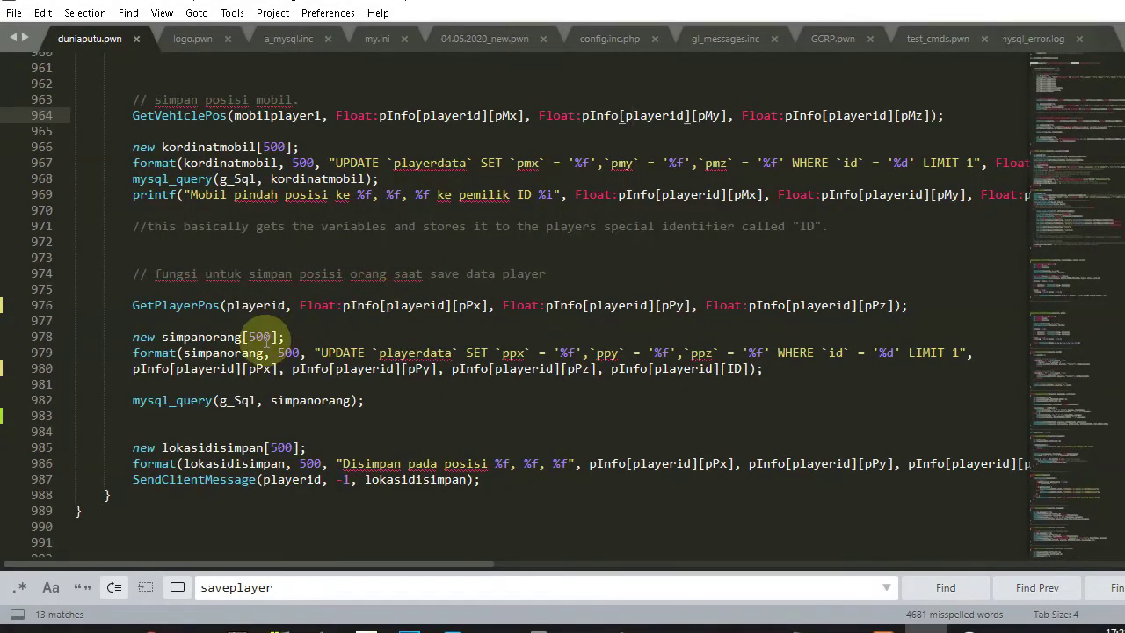
click(262, 337)
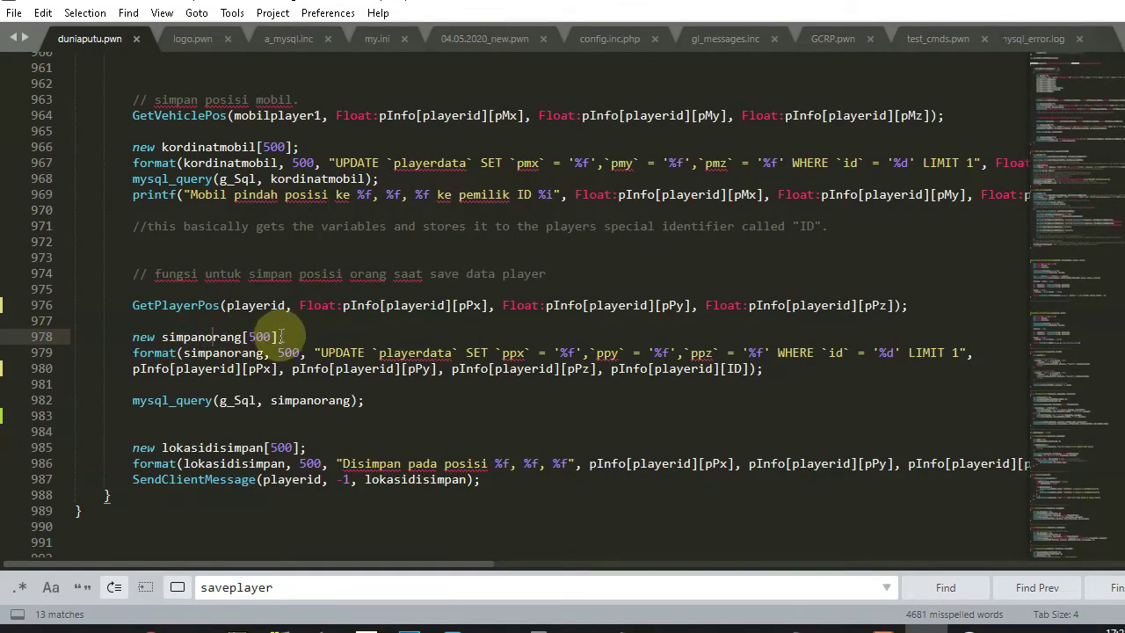
drag(162, 542, 130, 594)
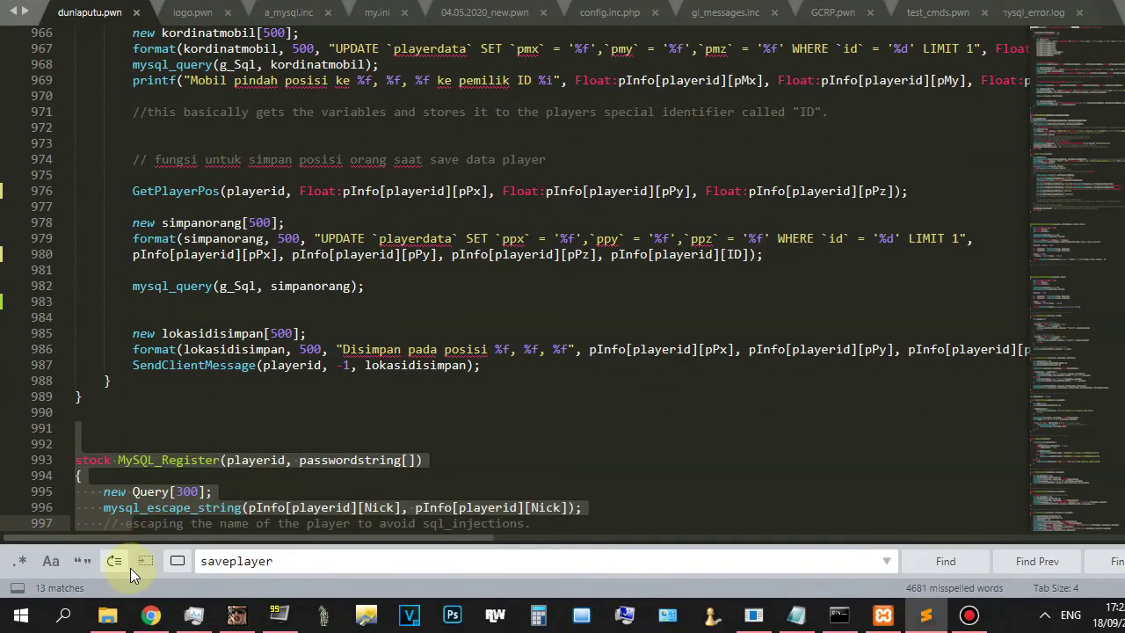
click(192, 420)
Switch to phpMyAdmin in Chrome and look through the full column structure of the putu database's playerdata table.
click(151, 615)
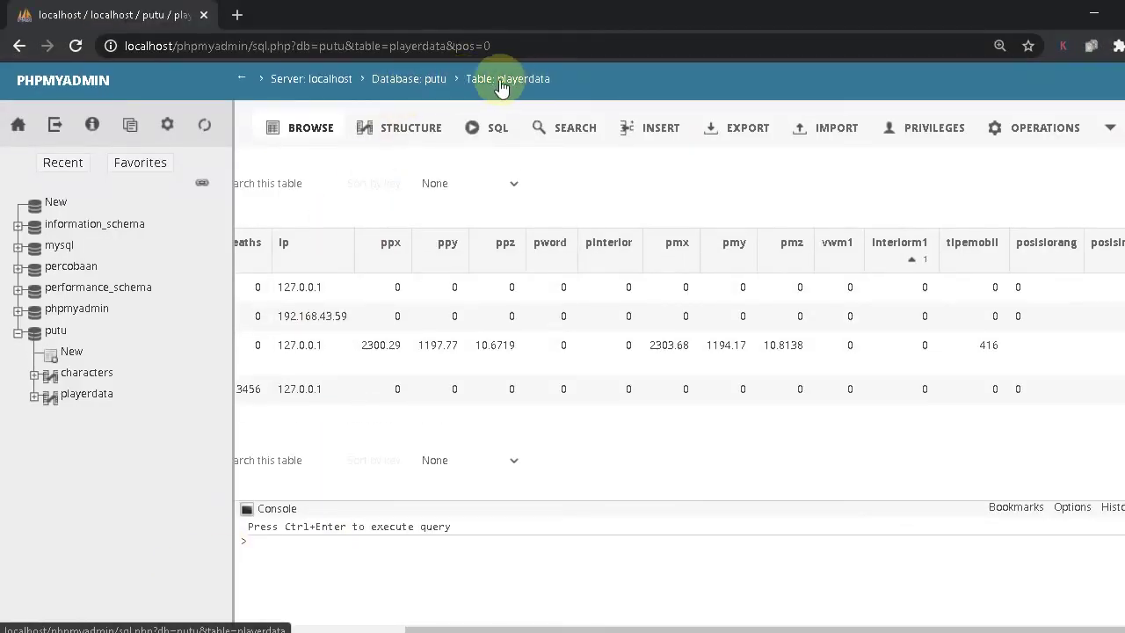
click(395, 130)
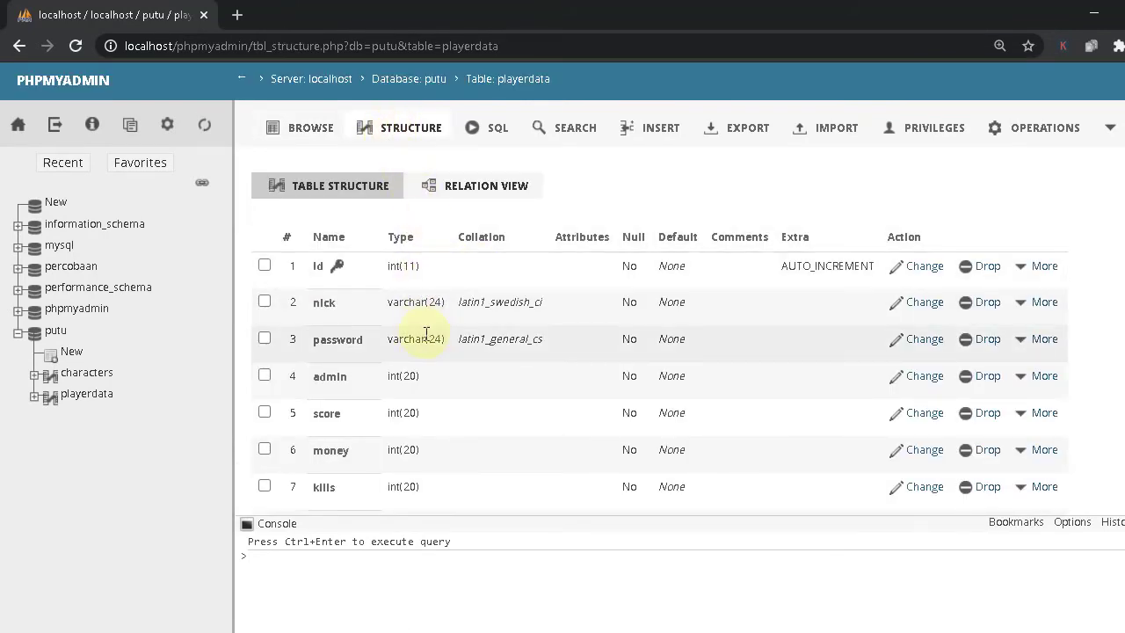
scroll(428, 345, down, 1)
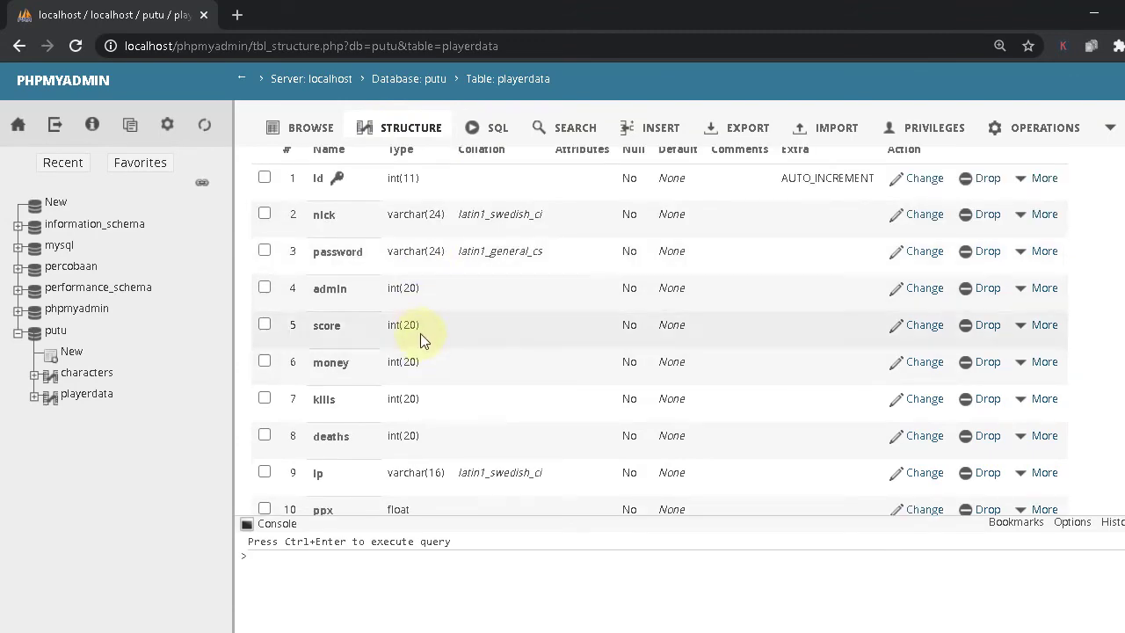
scroll(432, 394, down, 1)
scroll(430, 400, down, 1)
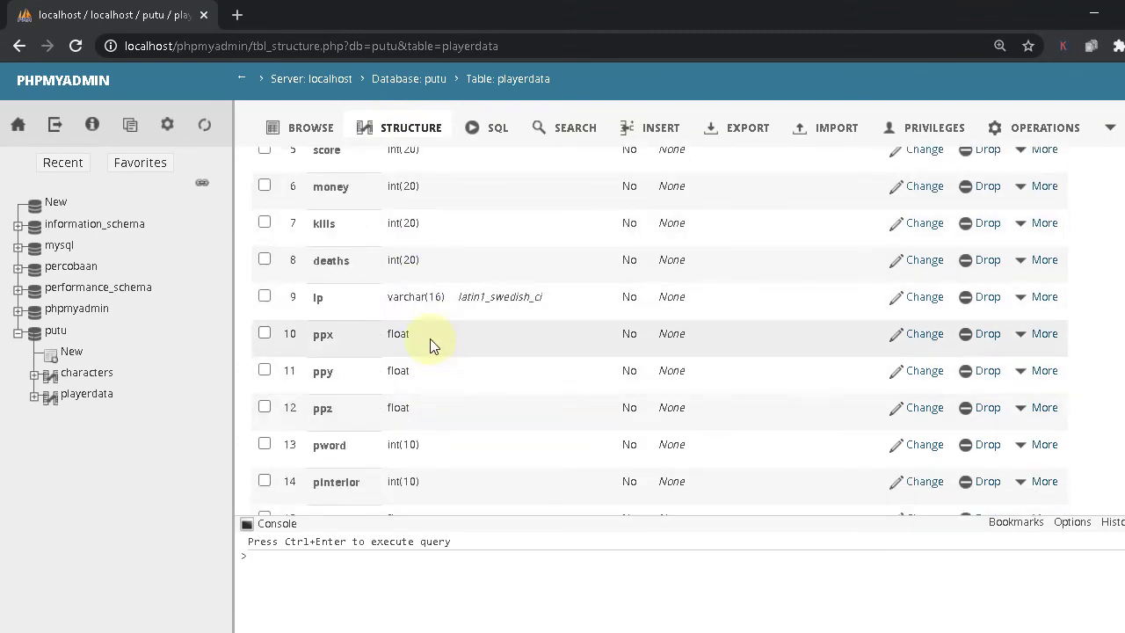
scroll(429, 370, down, 4)
scroll(484, 377, down, 1)
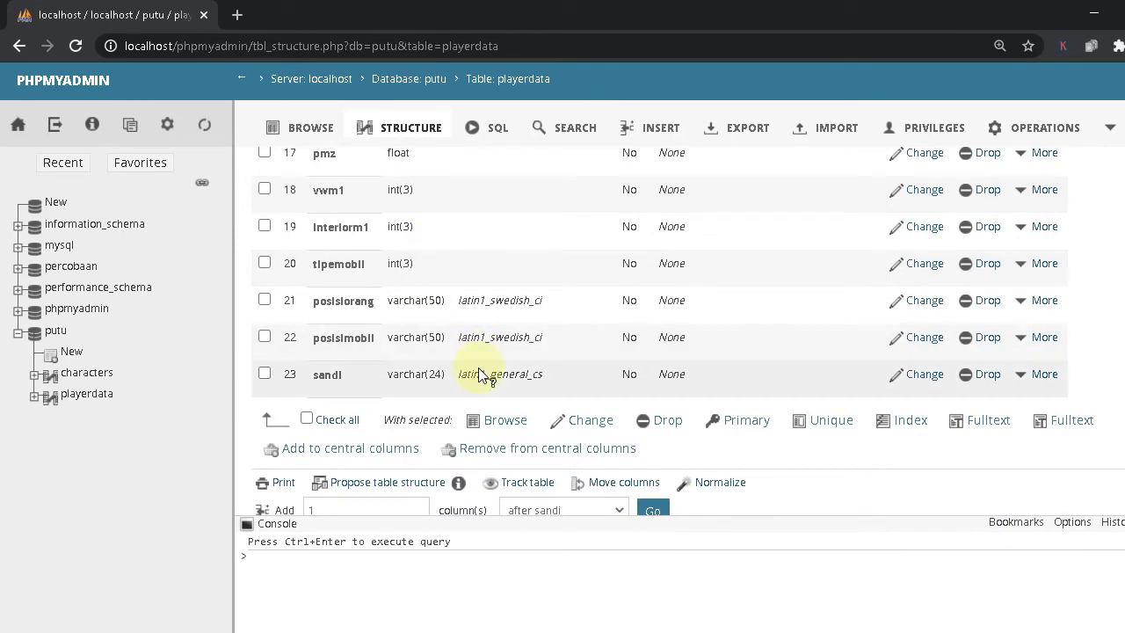
scroll(478, 363, up, 4)
scroll(478, 362, up, 4)
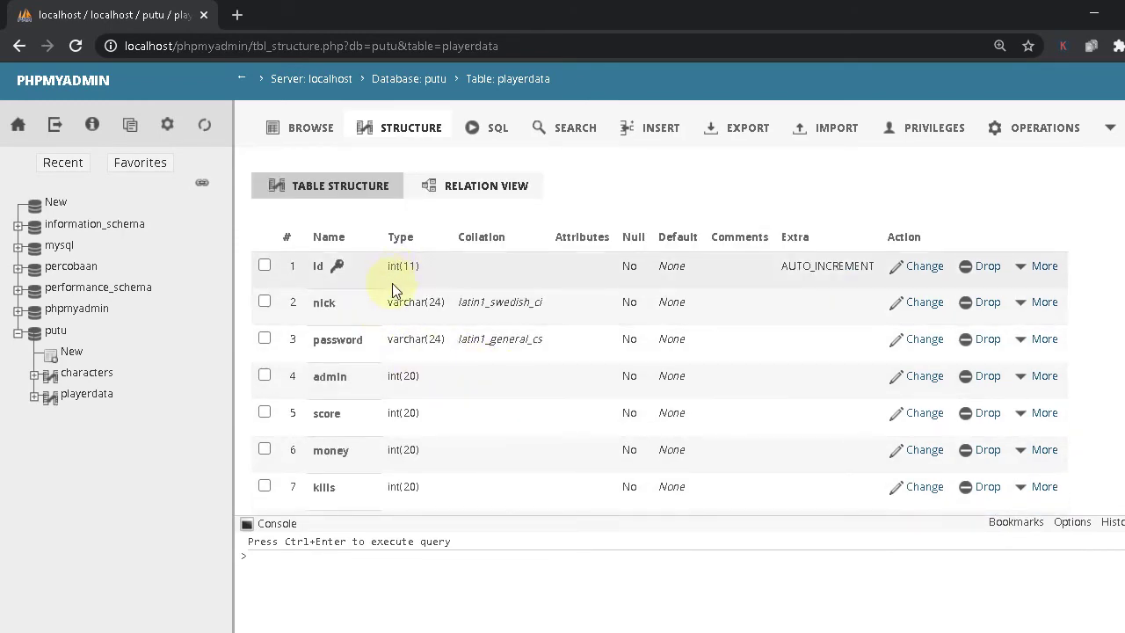
Review the playerdata column names and data types again, including the player and vehicle position columns.
scroll(452, 263, down, 1)
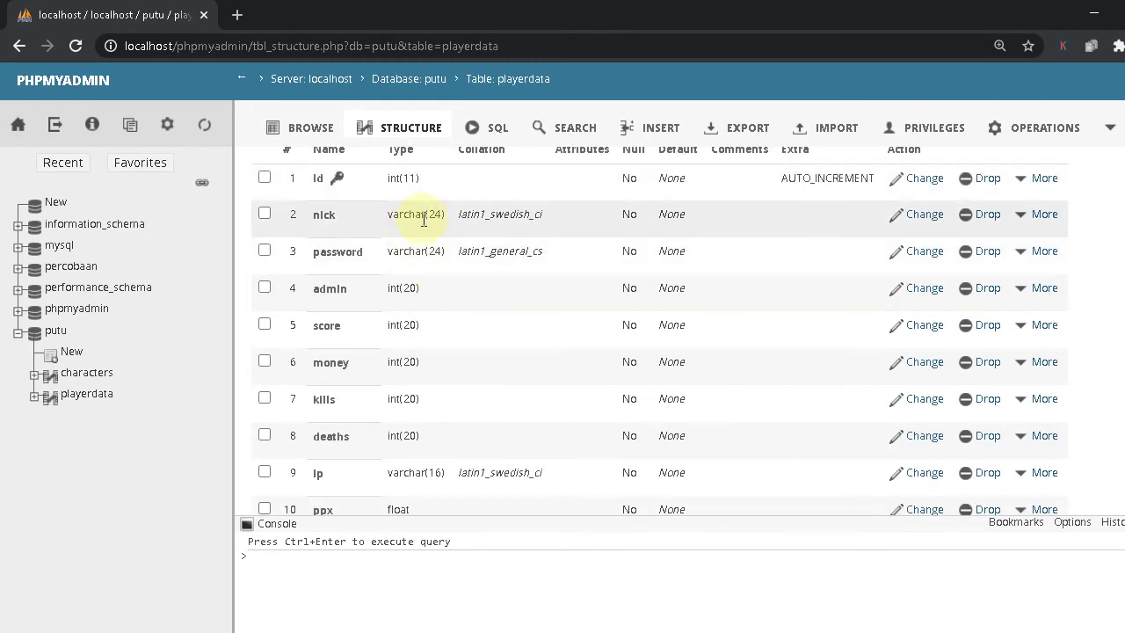
scroll(485, 274, down, 2)
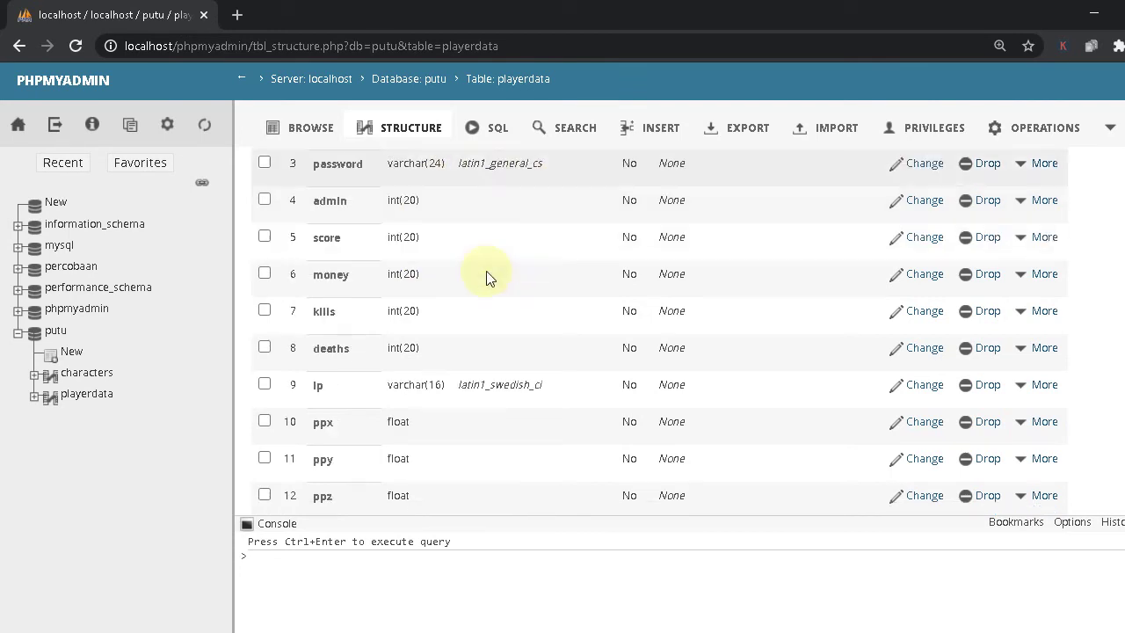
scroll(490, 277, up, 1)
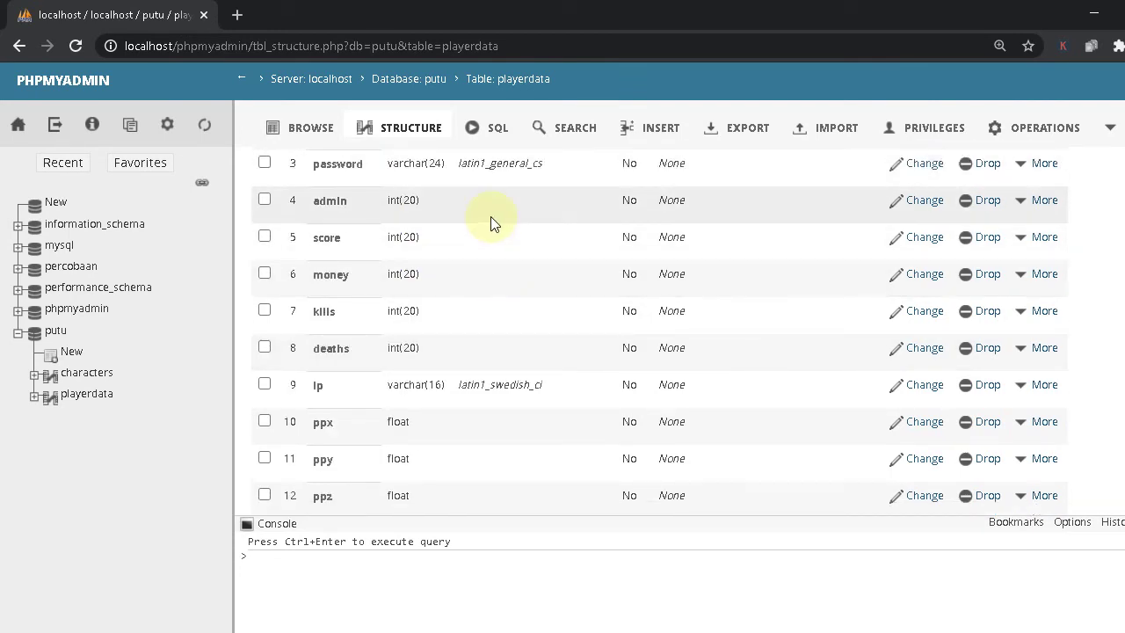
scroll(489, 216, down, 1)
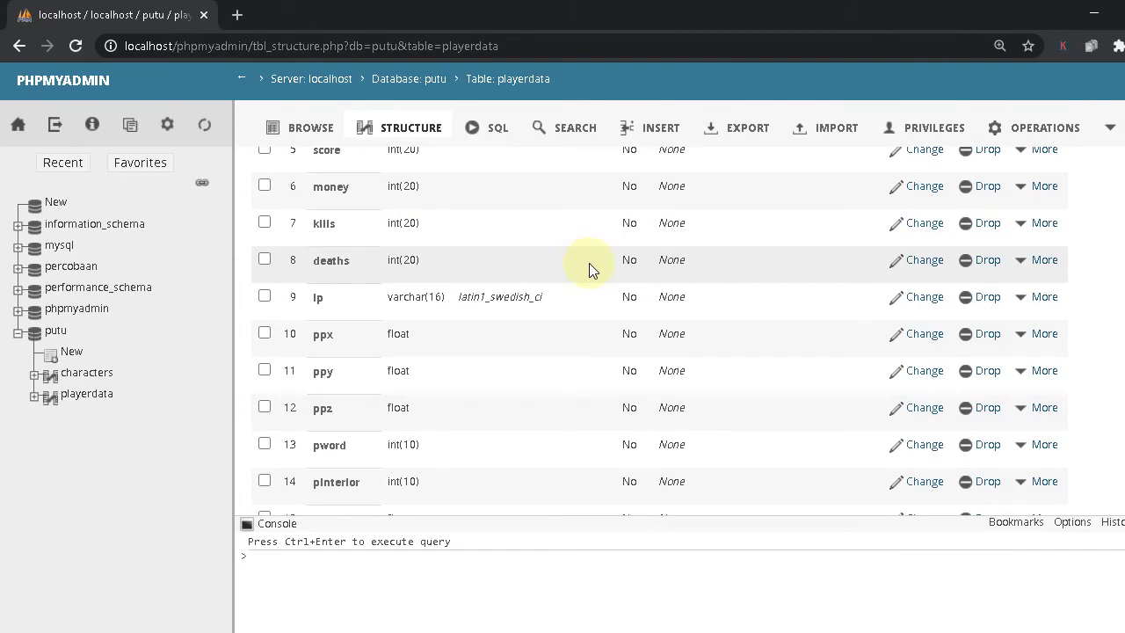
scroll(584, 275, down, 1)
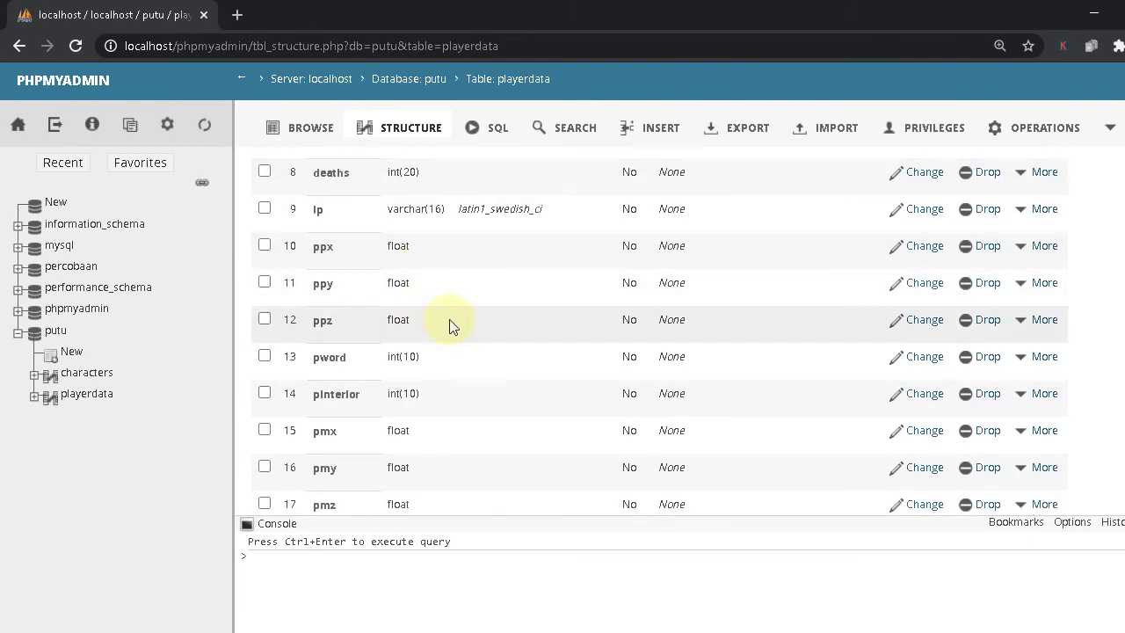
scroll(434, 294, down, 2)
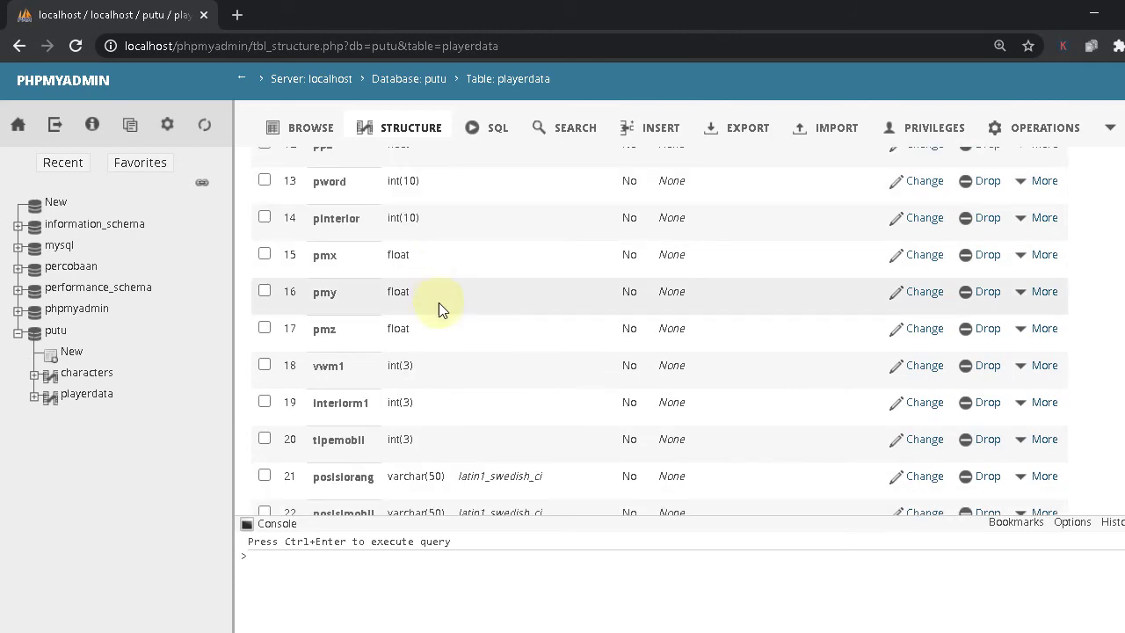
scroll(438, 297, down, 1)
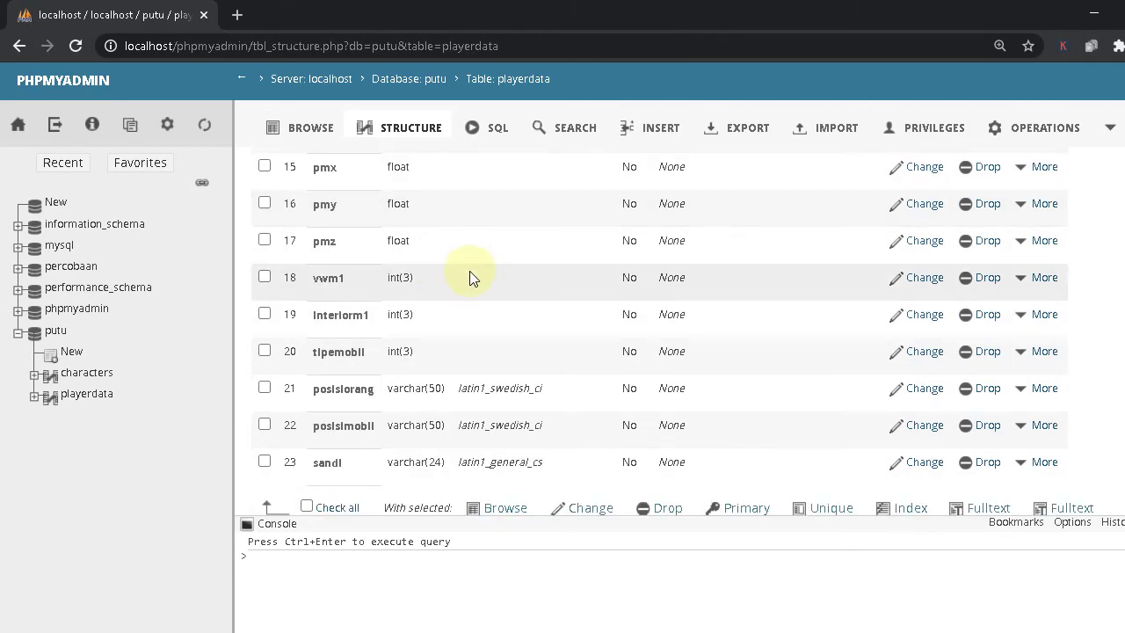
scroll(545, 290, up, 5)
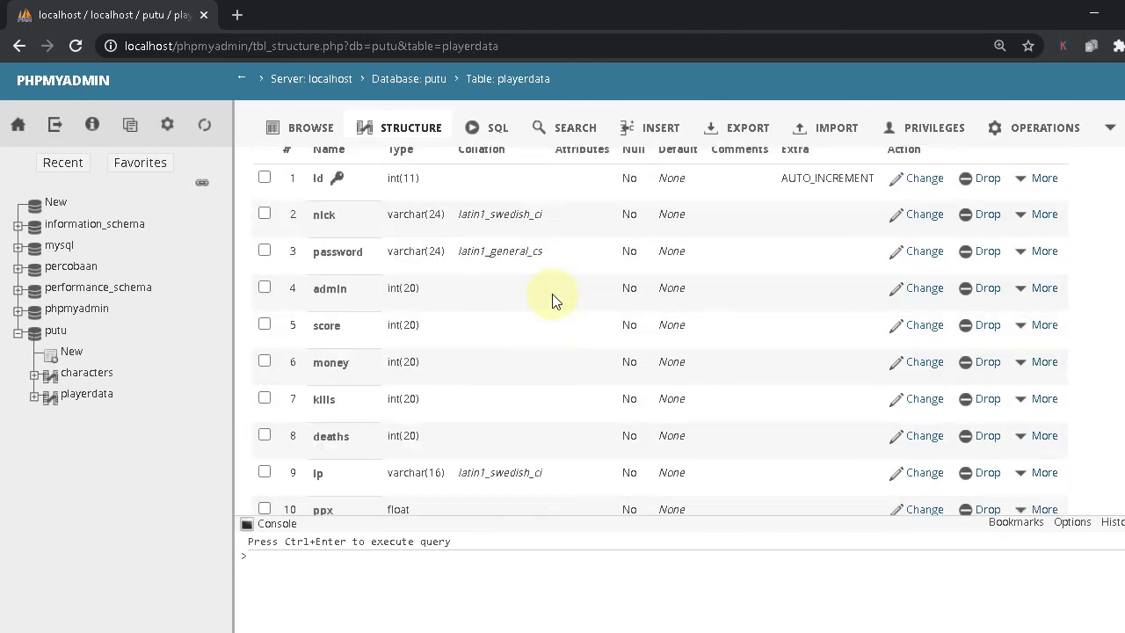
scroll(553, 300, up, 2)
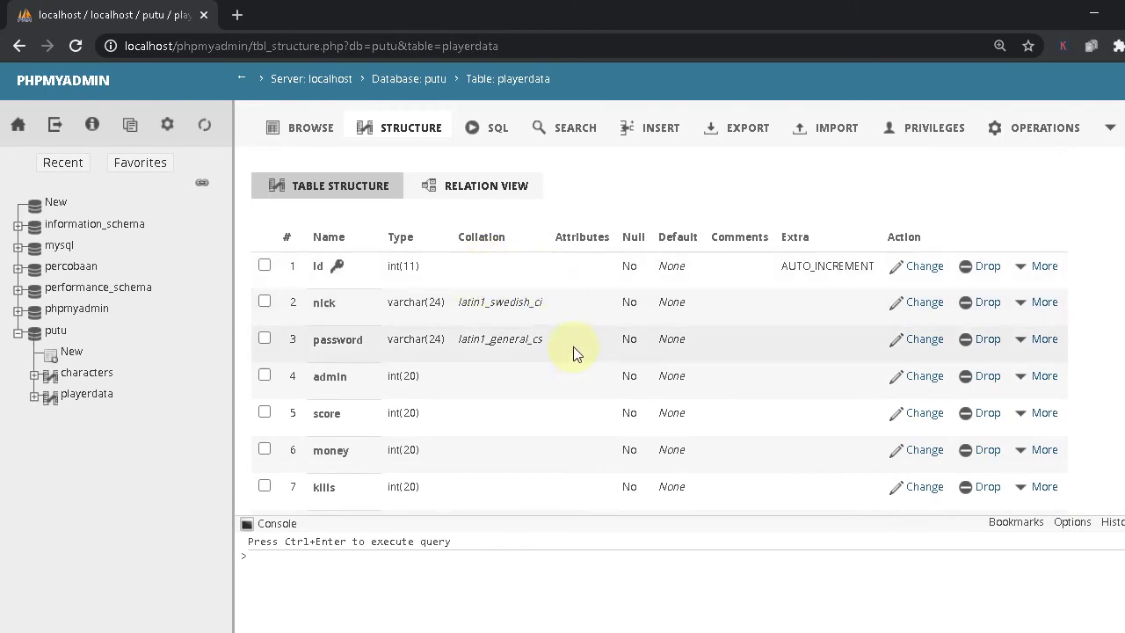
scroll(572, 347, down, 4)
scroll(572, 351, up, 1)
scroll(572, 351, down, 1)
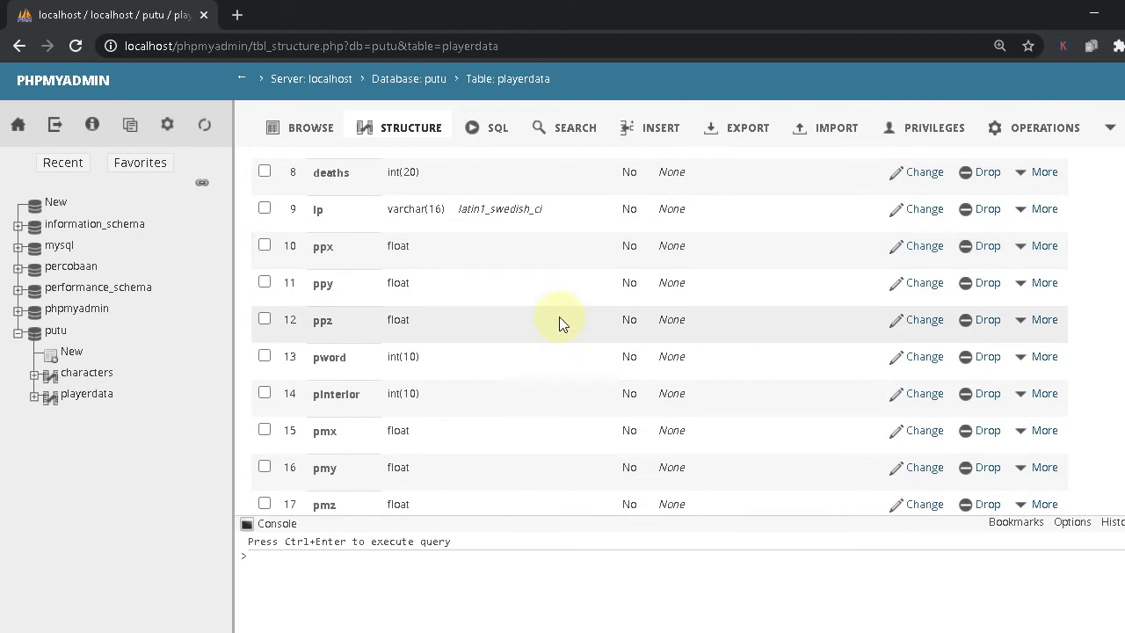